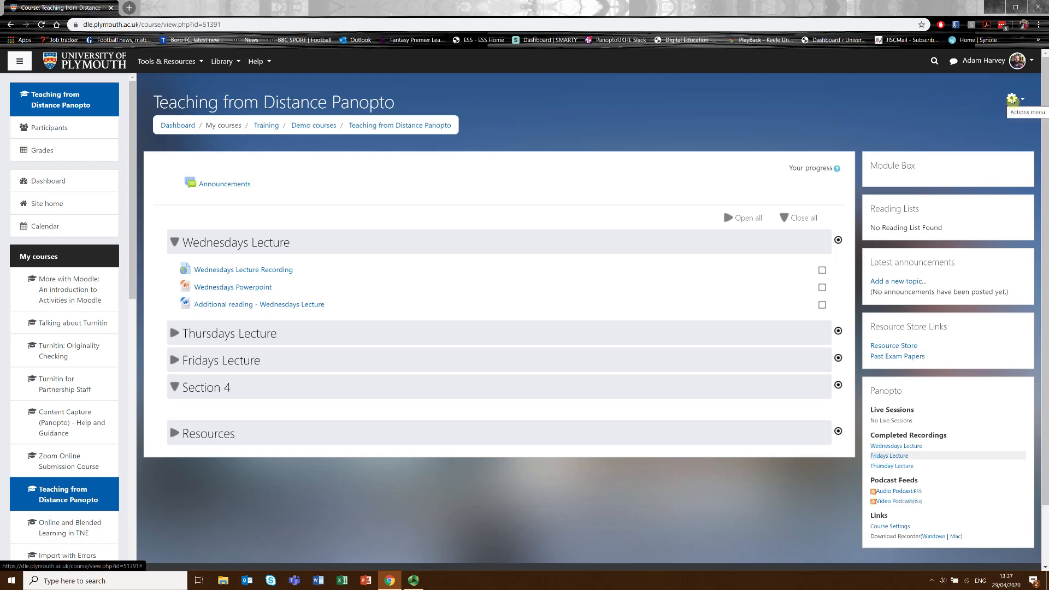
Turn on course editing and rename Section 4 as "Time submission".
{"action": "left_click", "coordinate": [1013, 99]}
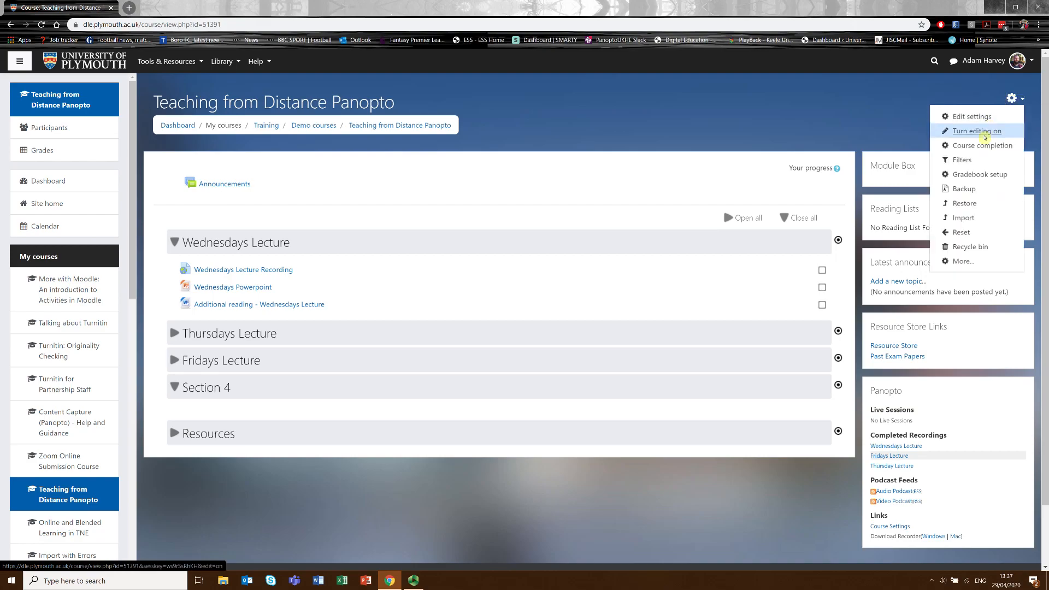
{"action": "left_click", "coordinate": [986, 136]}
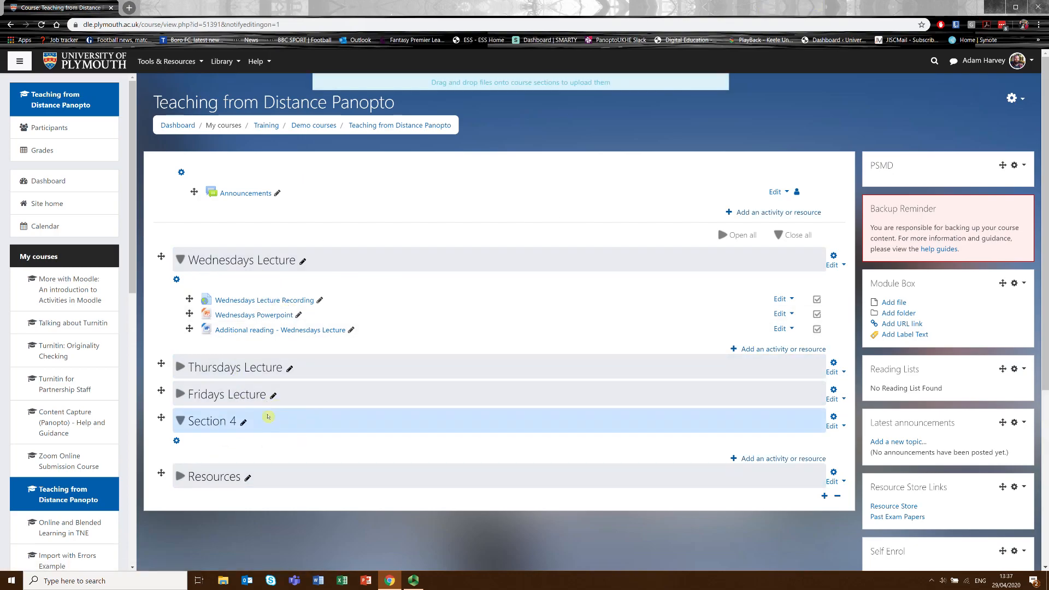
{"action": "left_click", "coordinate": [244, 423]}
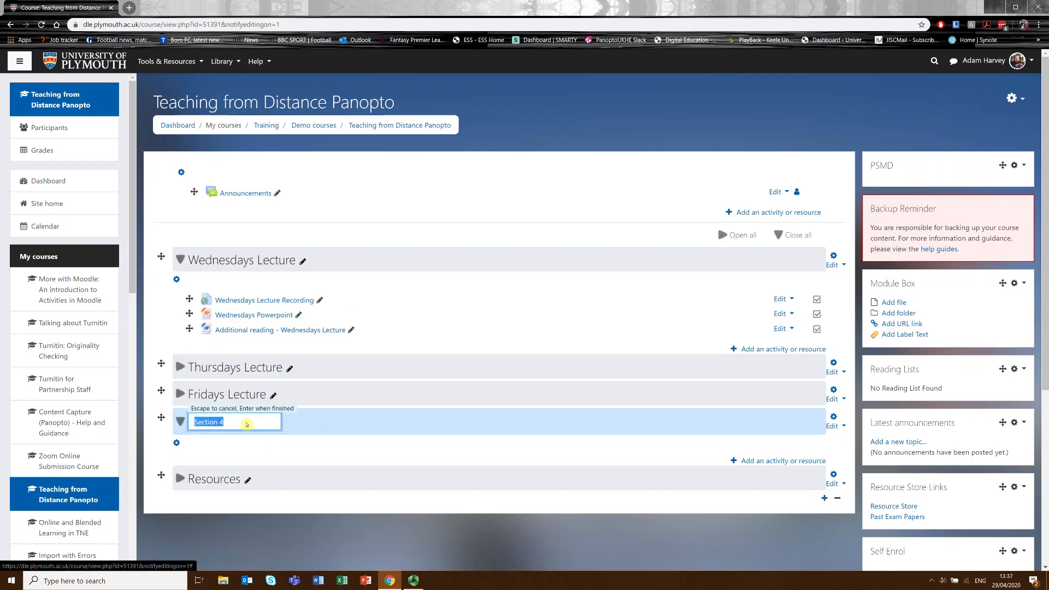
{"action": "type", "text": "Time submission"}
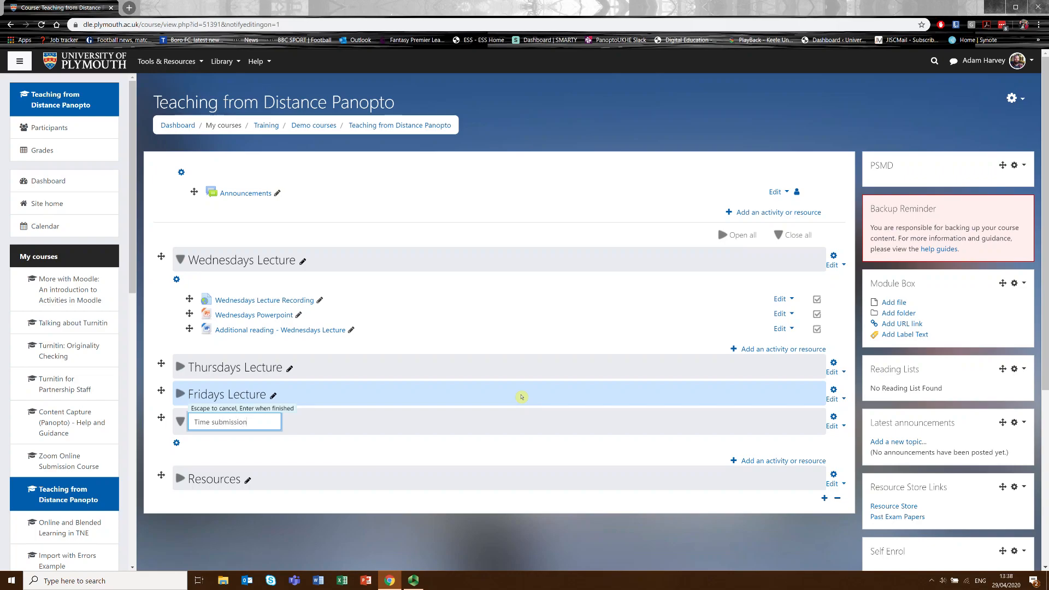
{"action": "key", "text": "Return"}
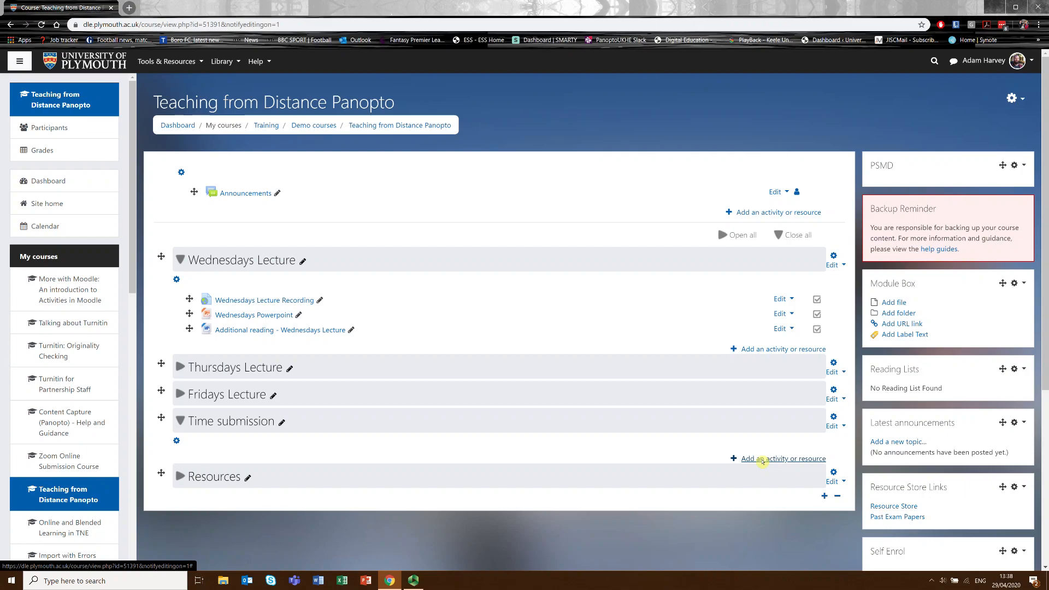
Add a new Assignment activity to the Time submission section.
{"action": "left_click", "coordinate": [763, 463]}
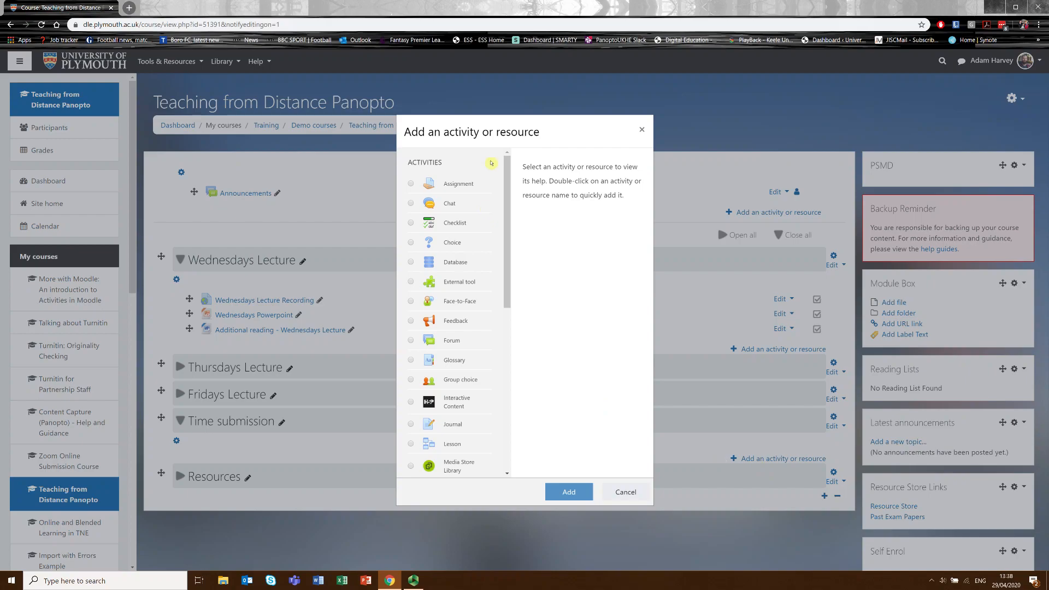
{"action": "left_click_drag", "start_coordinate": [507, 231], "coordinate": [520, 164]}
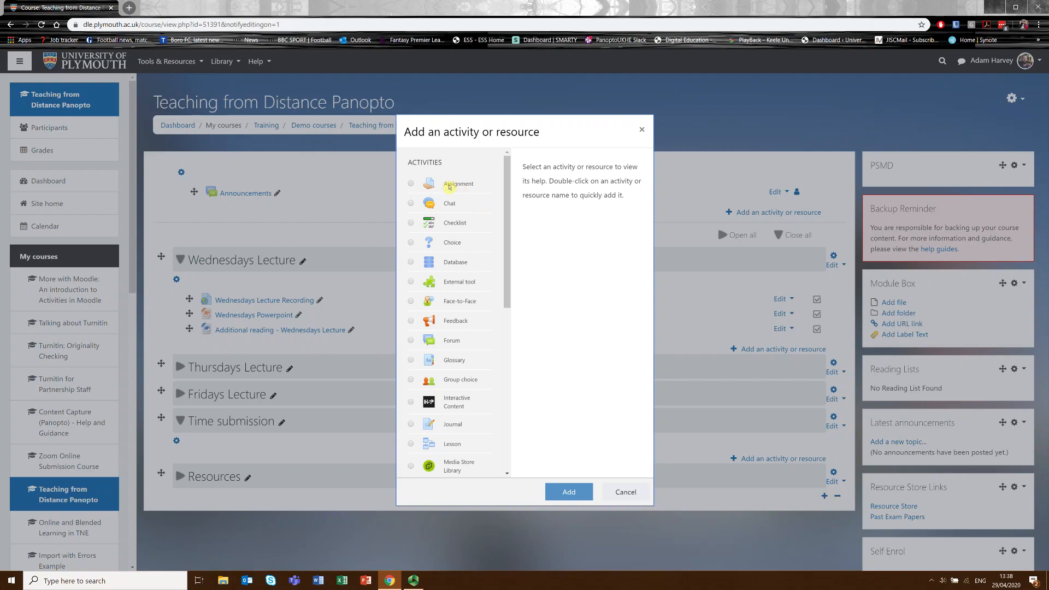
{"action": "left_click", "coordinate": [449, 187]}
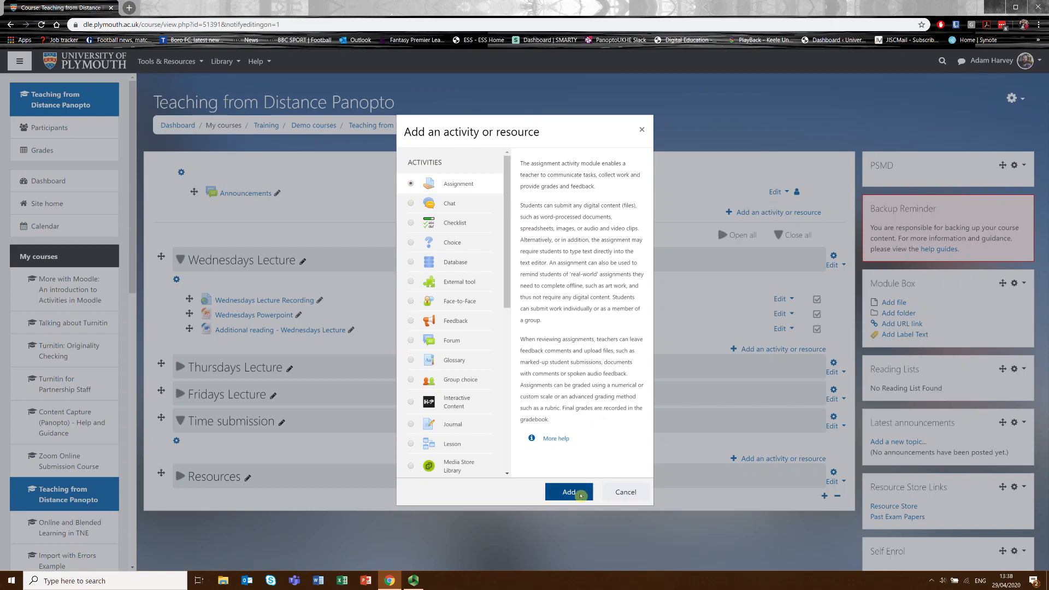
{"action": "left_click", "coordinate": [580, 494]}
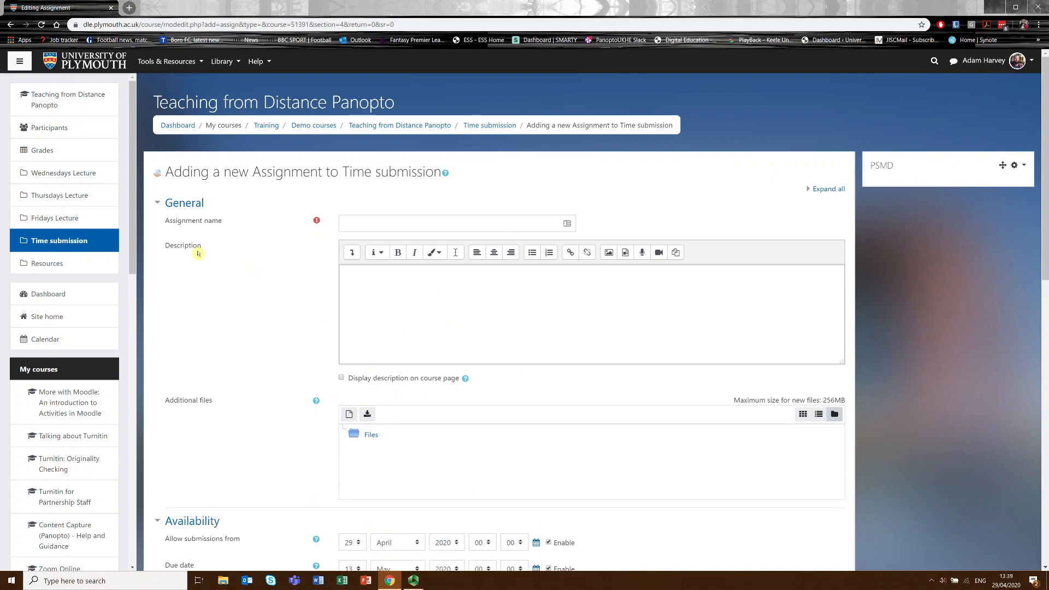
Name the new assignment "Timed Submission".
{"action": "left_click", "coordinate": [352, 228]}
{"action": "type", "text": "Timed "}
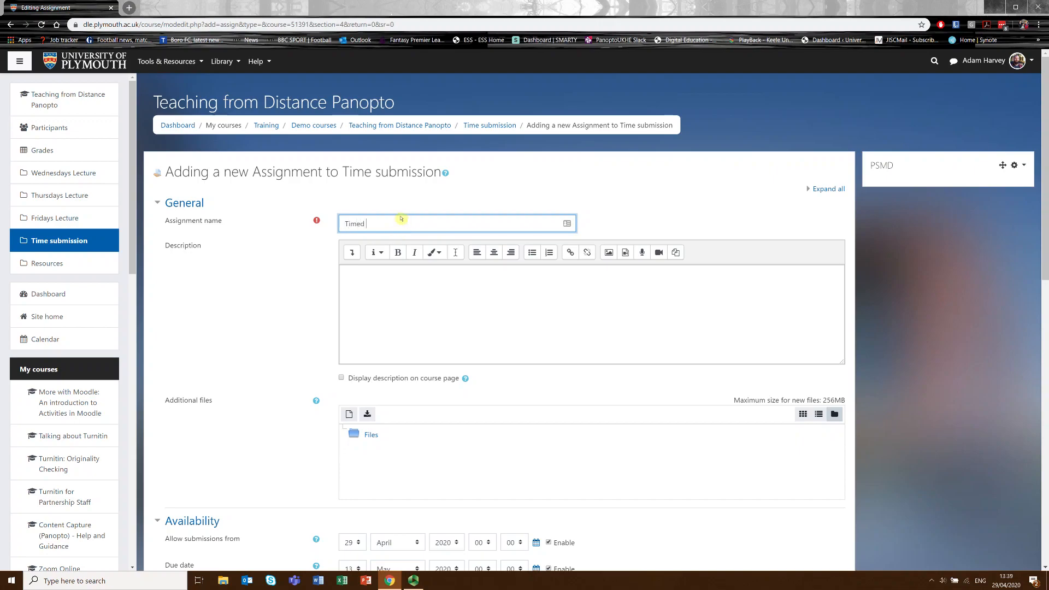
{"action": "type", "text": "Submission"}
Enter "Example Description" as the assignment description, correcting the spelling and leaving its display on the course page off.
{"action": "left_click", "coordinate": [404, 308]}
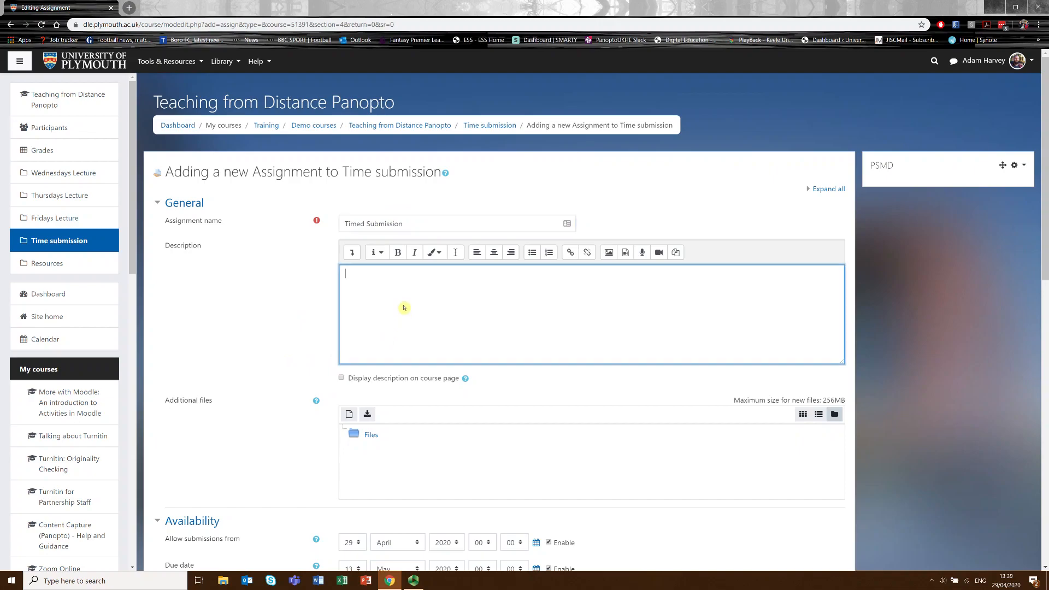
{"action": "type", "text": "EXample Descrption"}
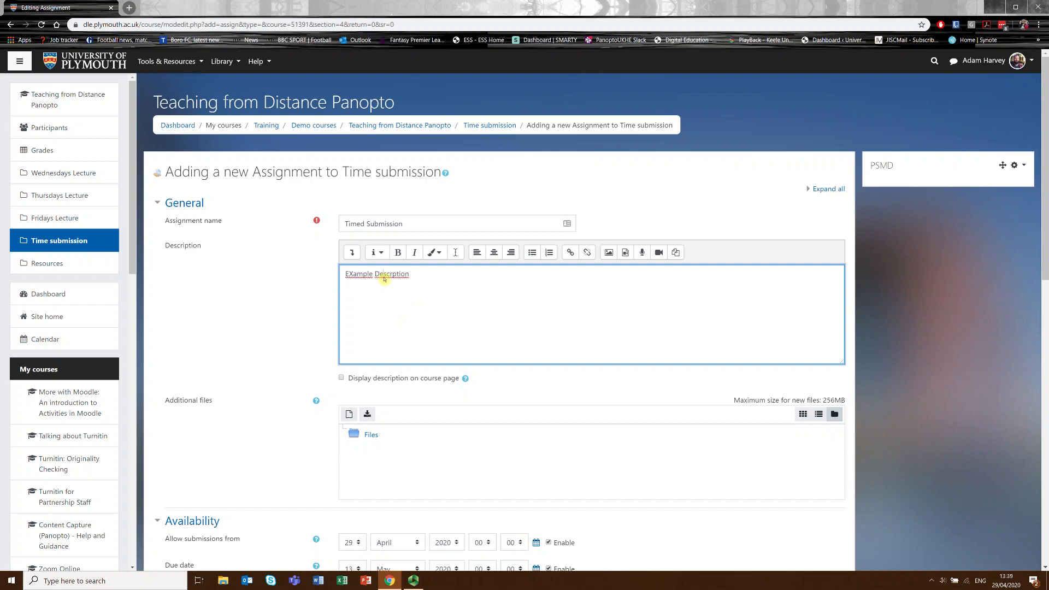
{"action": "right_click", "coordinate": [401, 278]}
{"action": "left_click", "coordinate": [405, 286]}
{"action": "right_click", "coordinate": [375, 283]}
{"action": "left_click", "coordinate": [377, 290]}
{"action": "left_click", "coordinate": [342, 379]}
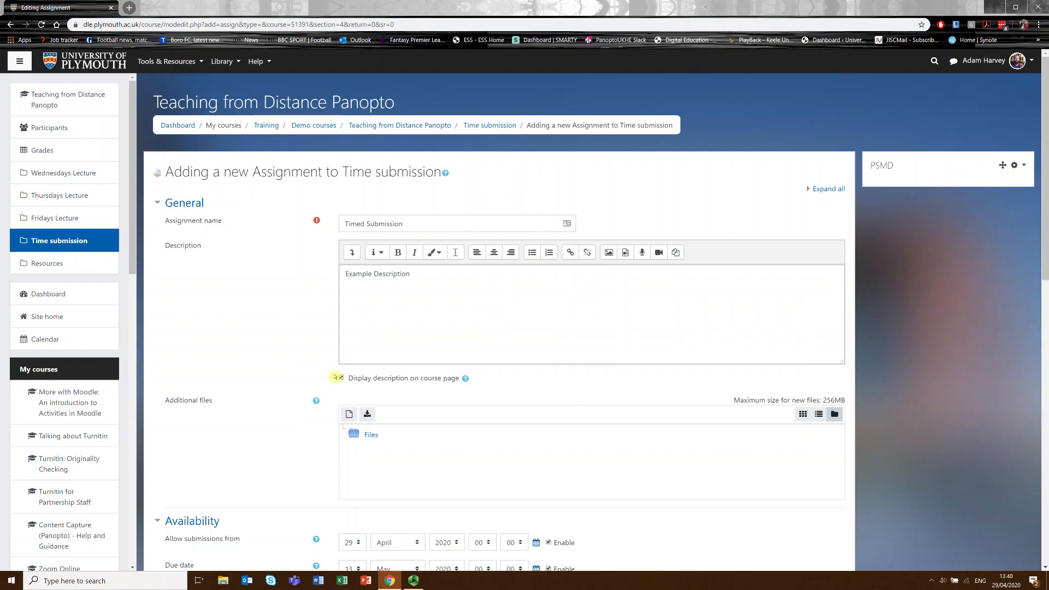
{"action": "left_click", "coordinate": [340, 379]}
Upload the Word document "8 Tips for Better Sound and Video in Panopto" from Documents as an additional file.
{"action": "scroll", "coordinate": [291, 358], "scroll_direction": "down", "scroll_amount": 3}
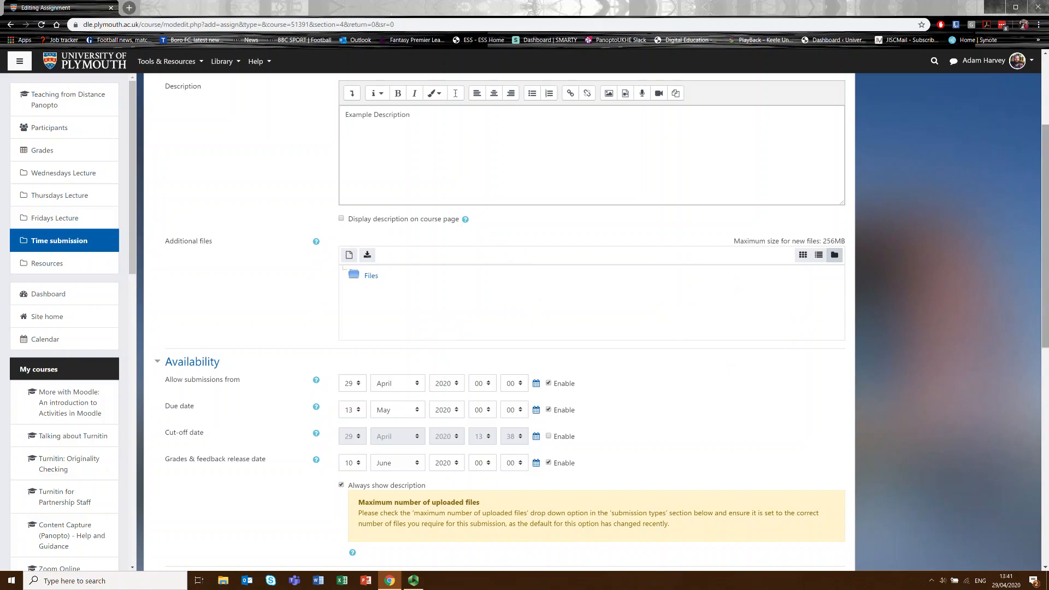
{"action": "left_click_drag", "start_coordinate": [890, 237], "coordinate": [487, 292]}
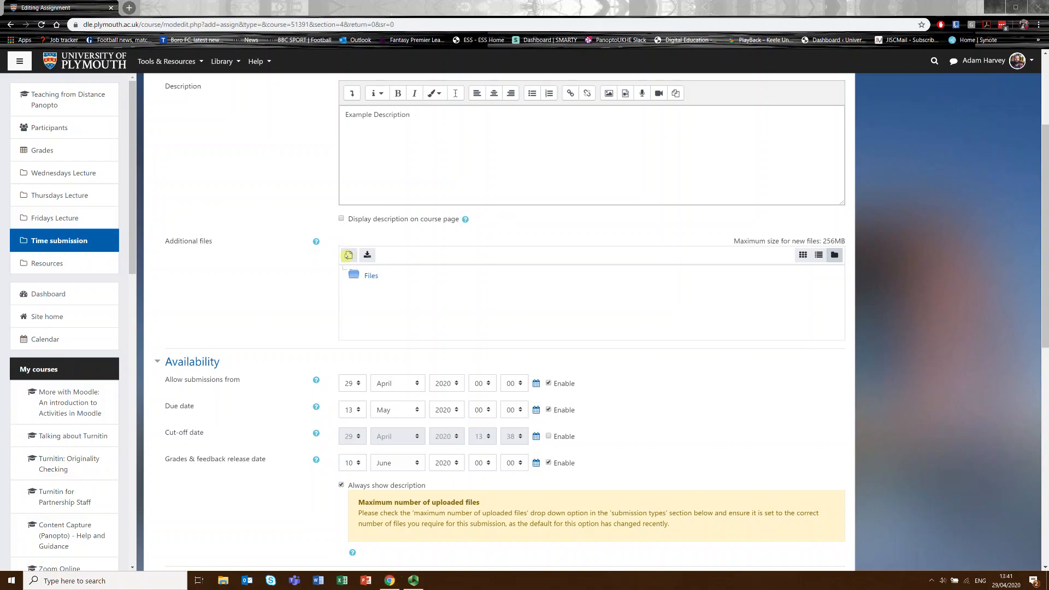
{"action": "left_click", "coordinate": [348, 255]}
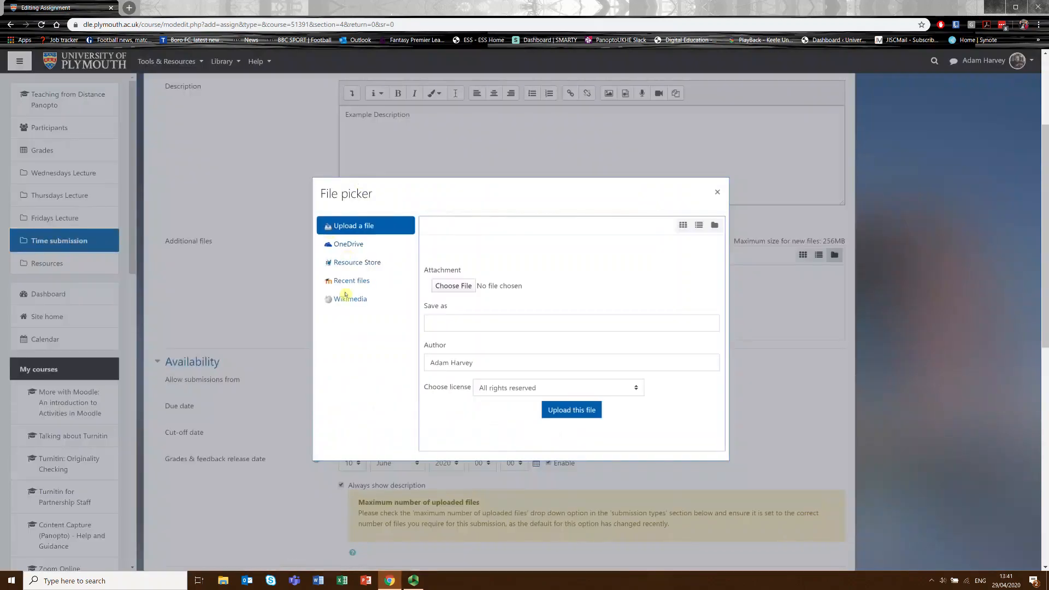
{"action": "left_click", "coordinate": [370, 225]}
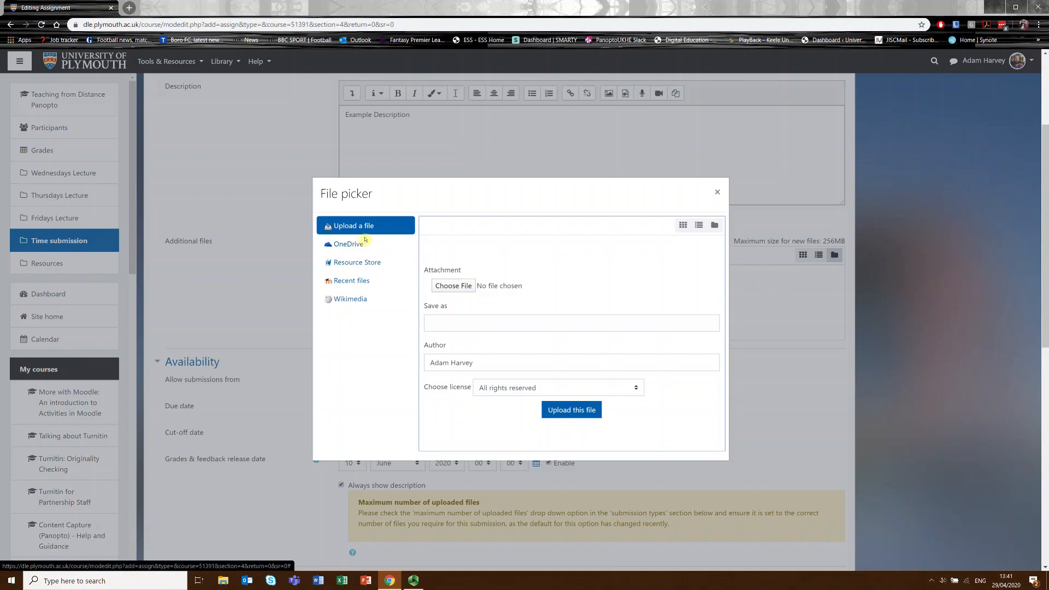
{"action": "left_click", "coordinate": [454, 286]}
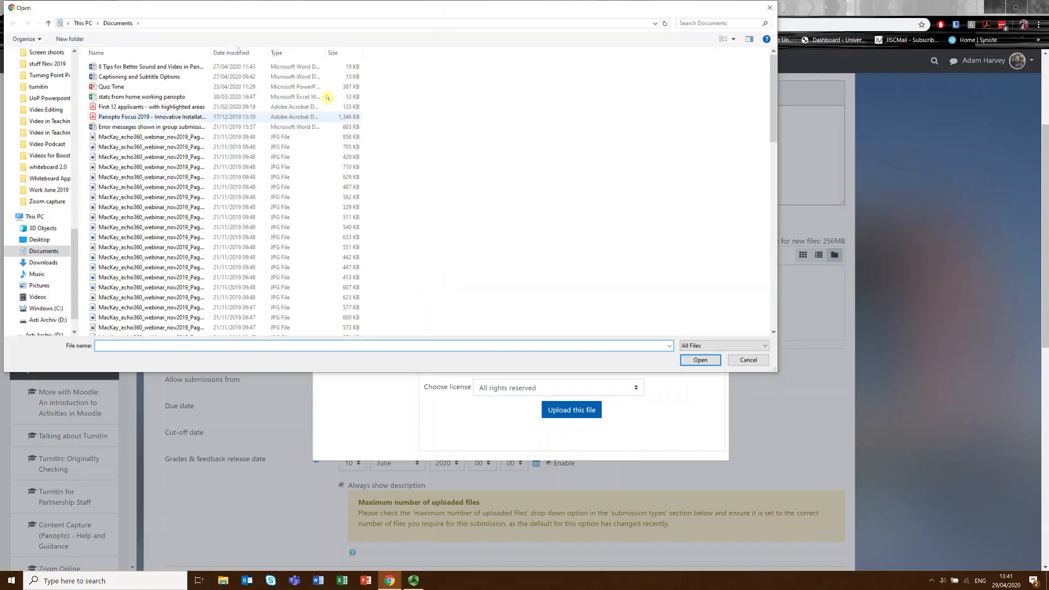
{"action": "left_click", "coordinate": [175, 66]}
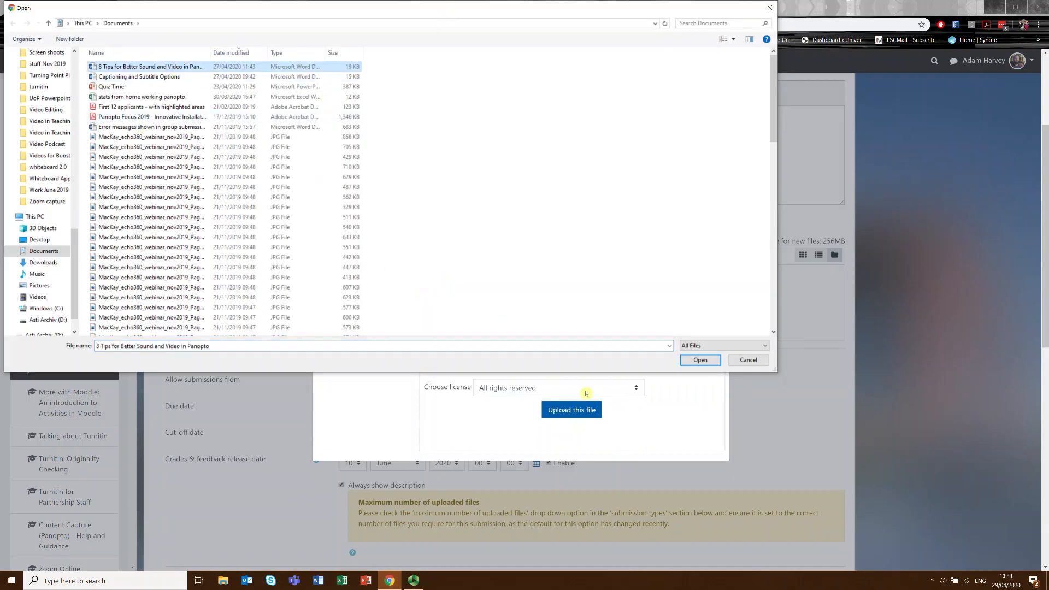
{"action": "left_click", "coordinate": [700, 361]}
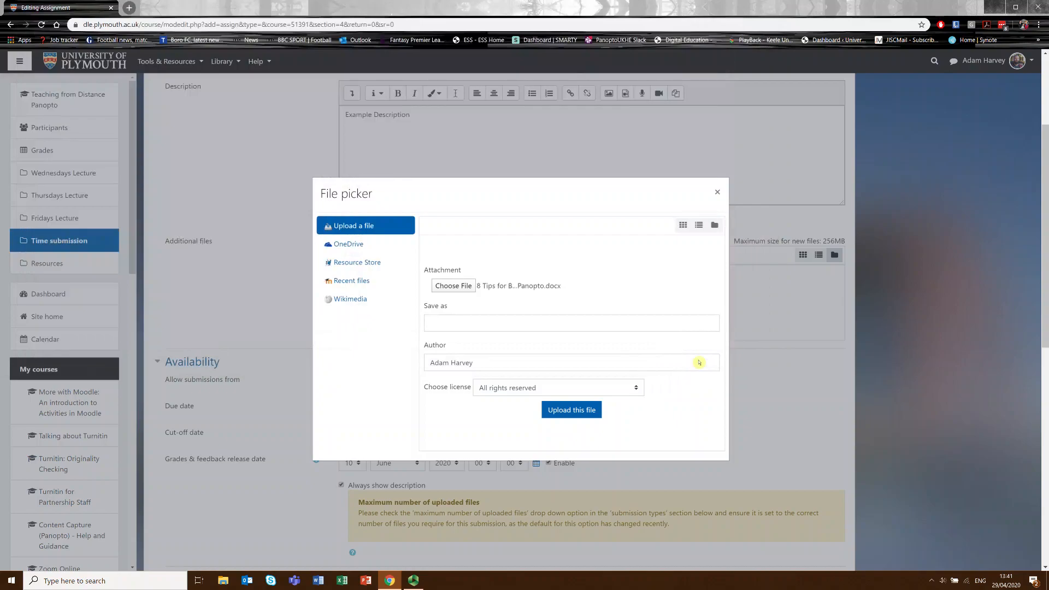
{"action": "left_click", "coordinate": [553, 417]}
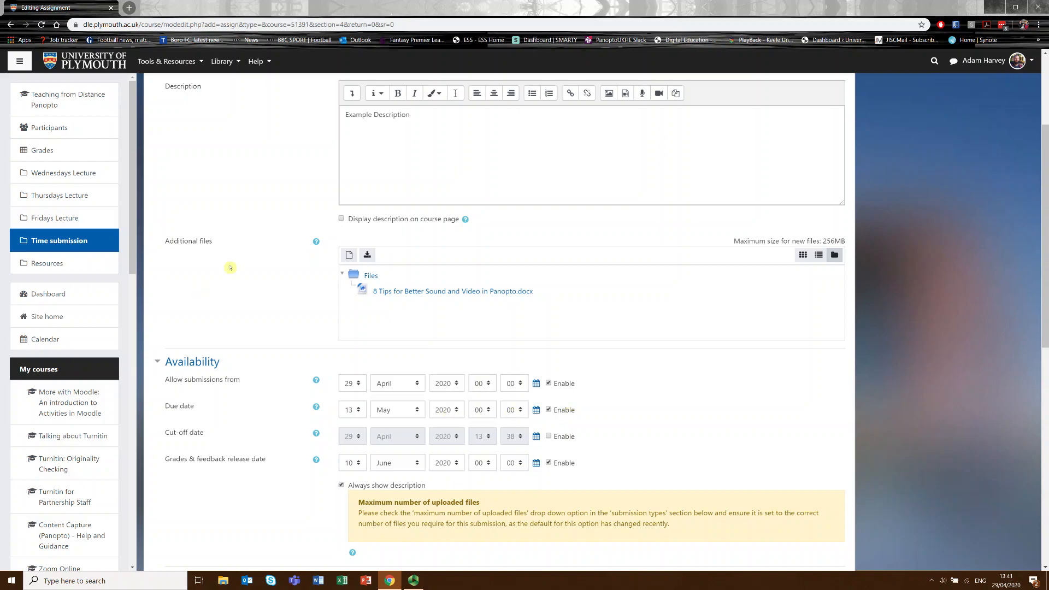
Disable the grades and feedback release date and enable the cut-off date.
{"action": "scroll", "coordinate": [297, 321], "scroll_direction": "down", "scroll_amount": 3}
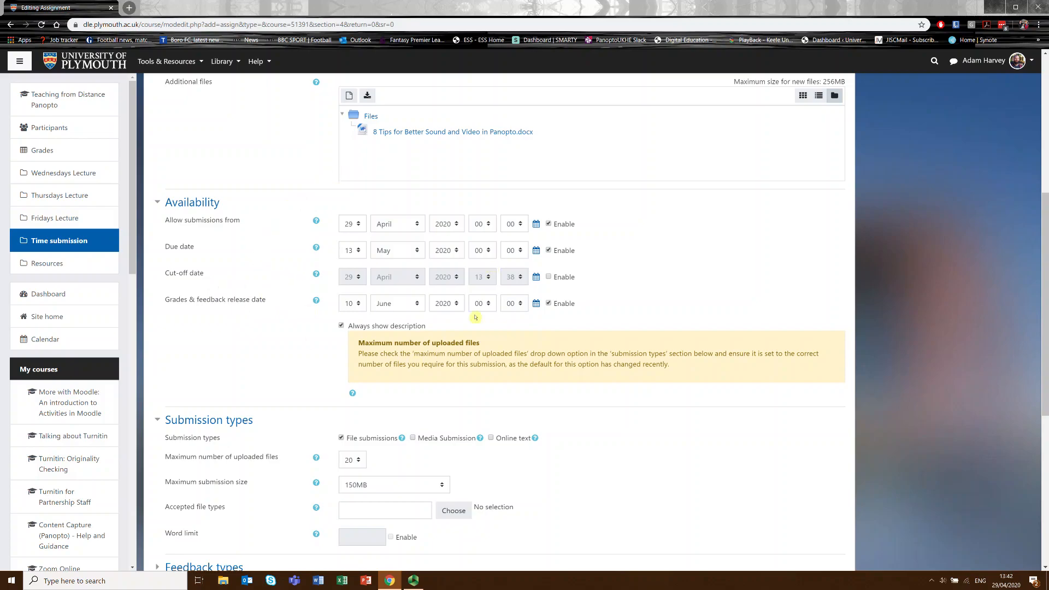
{"action": "left_click", "coordinate": [549, 304]}
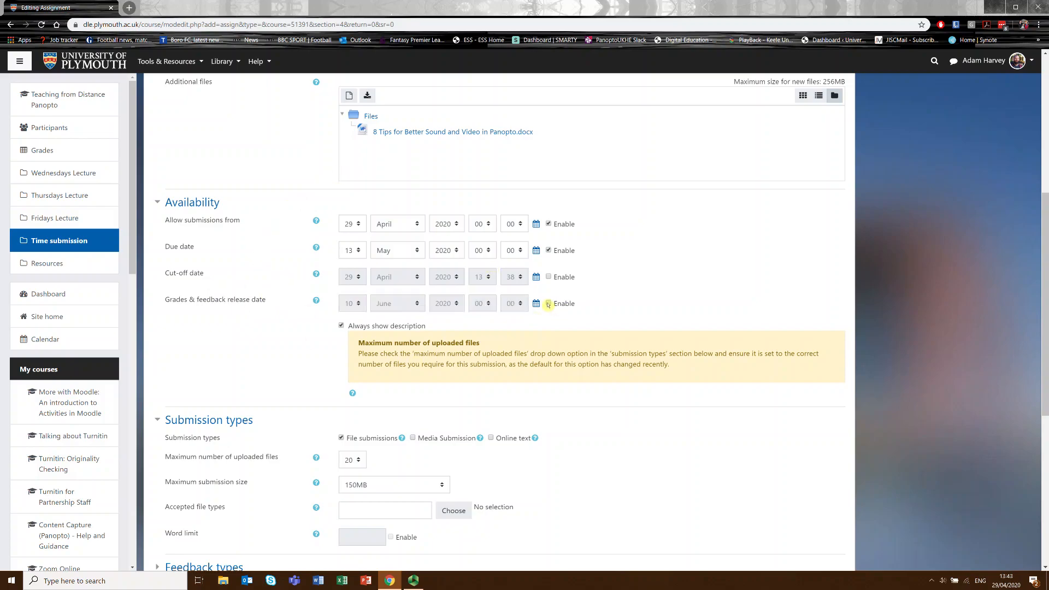
{"action": "left_click", "coordinate": [549, 277]}
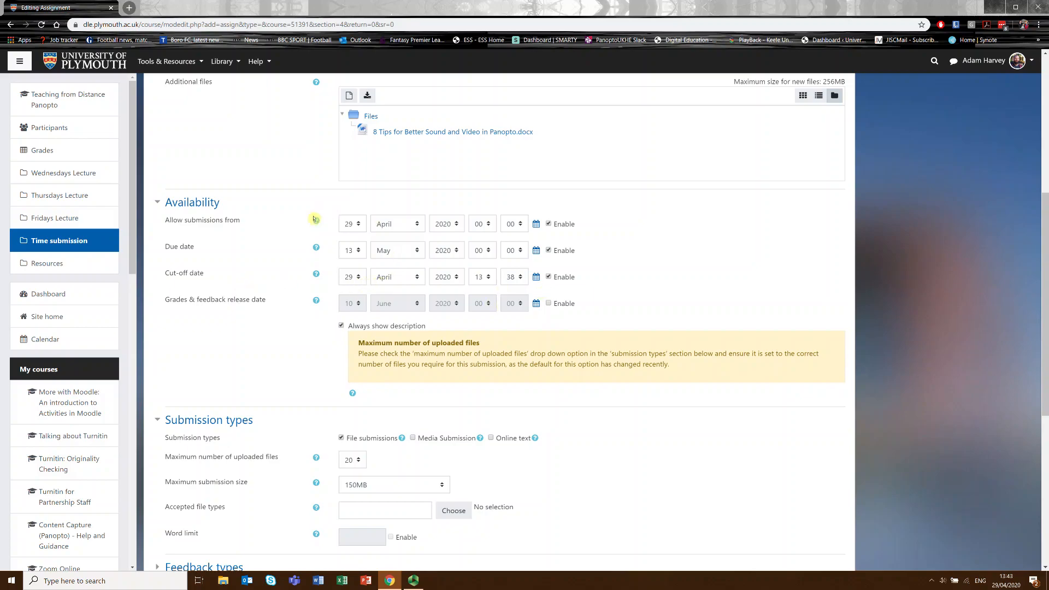
Set the assignment to allow submissions from 1 May at hour 14.
{"action": "left_click", "coordinate": [352, 224]}
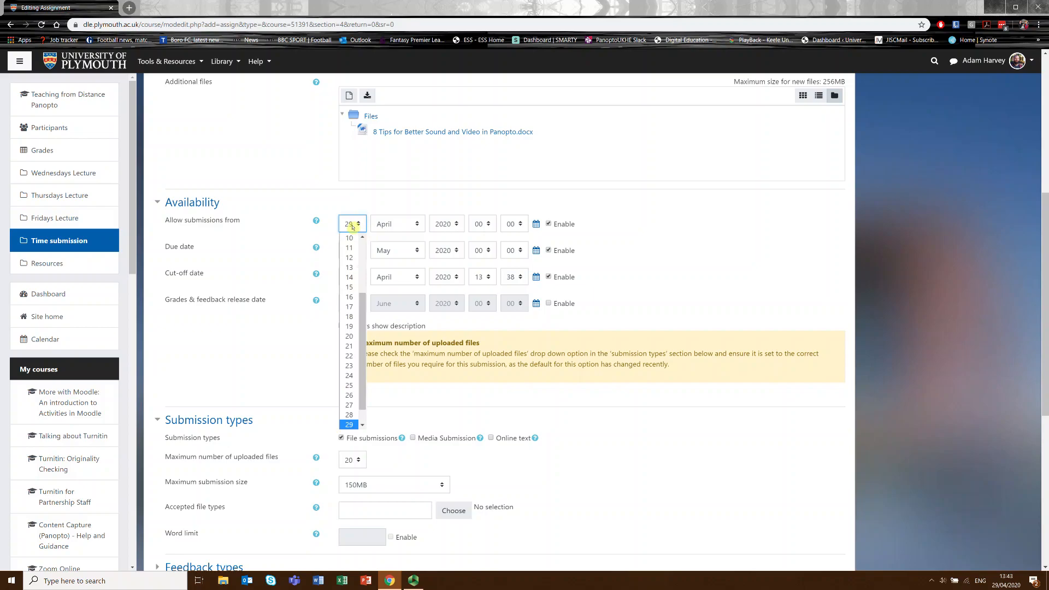
{"action": "left_click_drag", "start_coordinate": [363, 308], "coordinate": [365, 252]}
{"action": "left_click", "coordinate": [355, 238]}
{"action": "left_click", "coordinate": [403, 225]}
{"action": "left_click", "coordinate": [402, 279]}
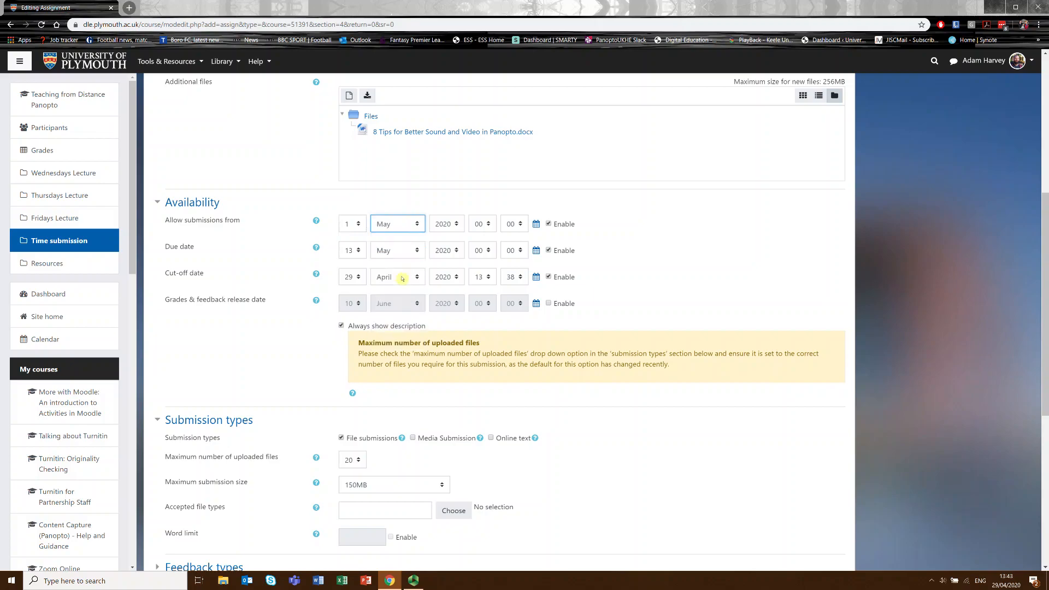
{"action": "left_click", "coordinate": [482, 224]}
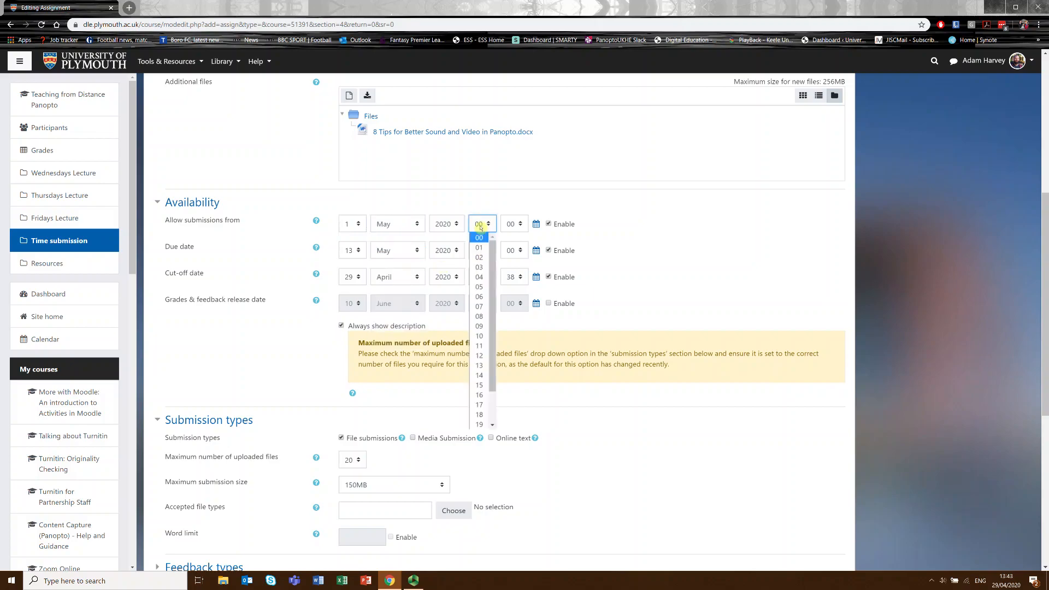
{"action": "left_click", "coordinate": [487, 375]}
Set the due date's day to 3 and its hour to 14.
{"action": "left_click", "coordinate": [358, 254]}
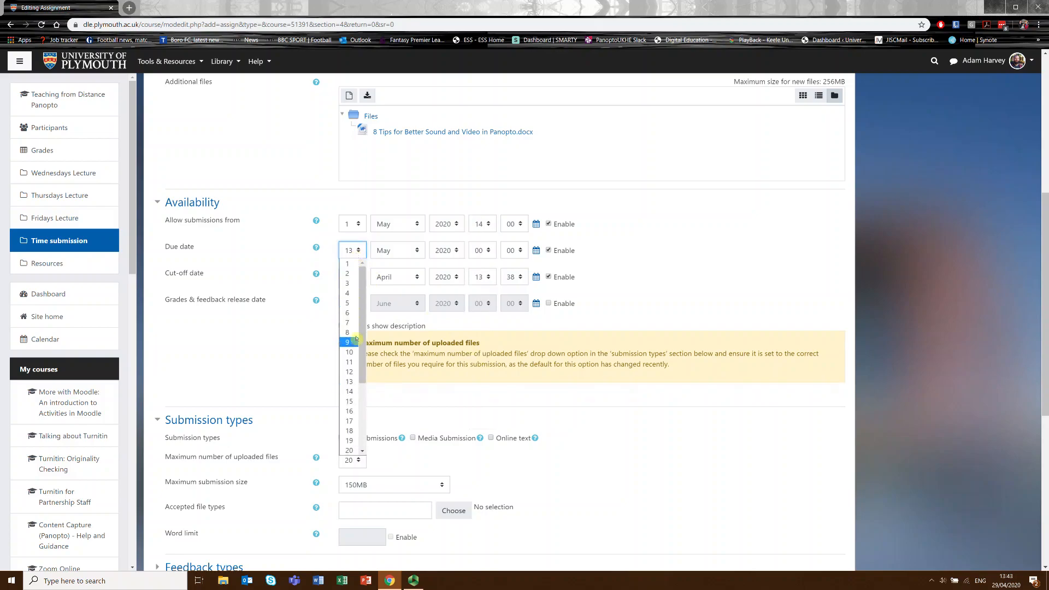
{"action": "left_click", "coordinate": [352, 283]}
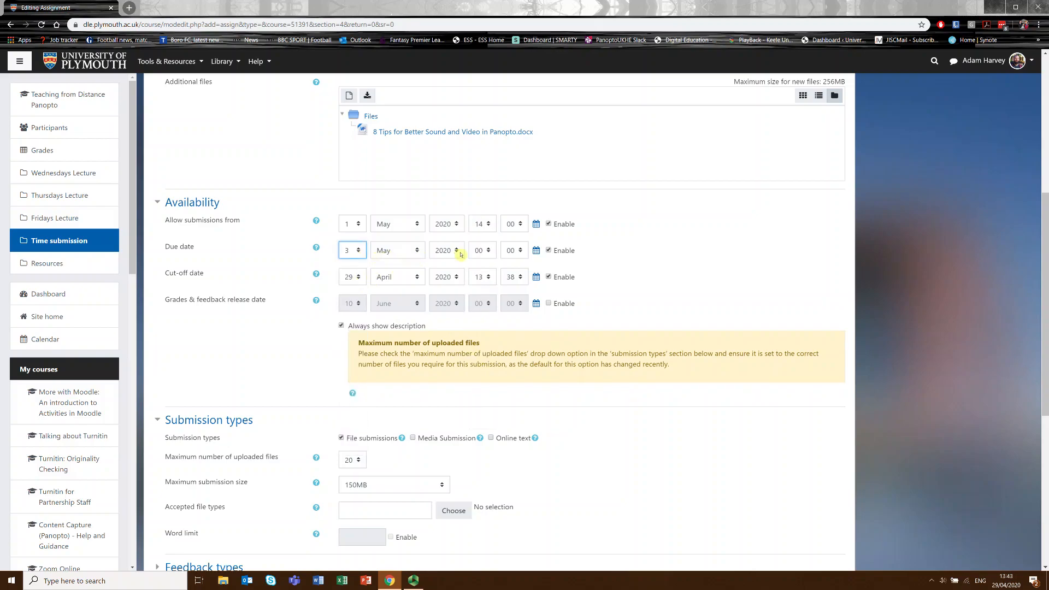
{"action": "left_click", "coordinate": [480, 252]}
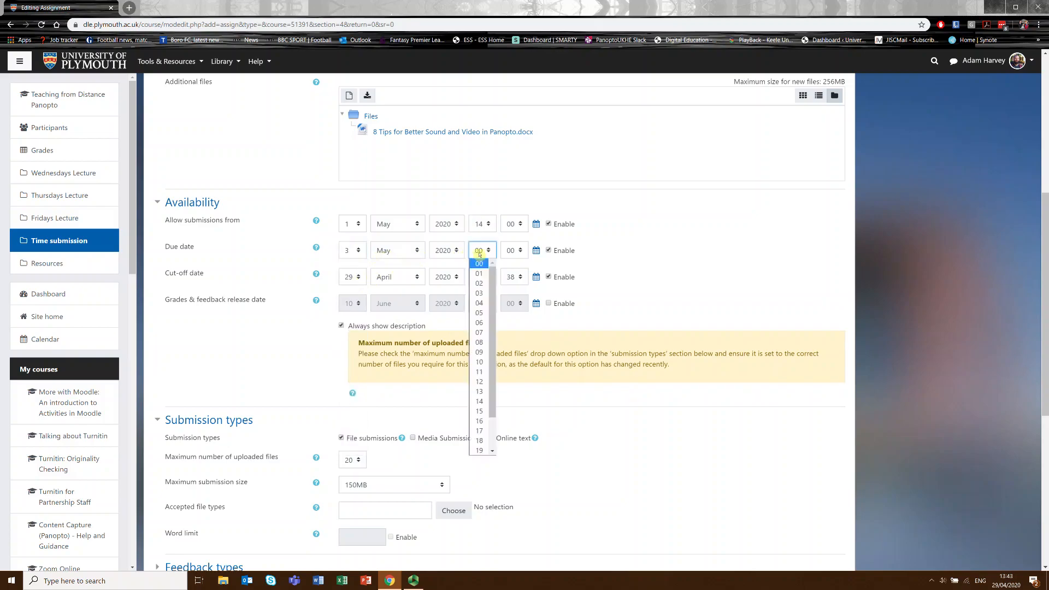
{"action": "left_click", "coordinate": [480, 401]}
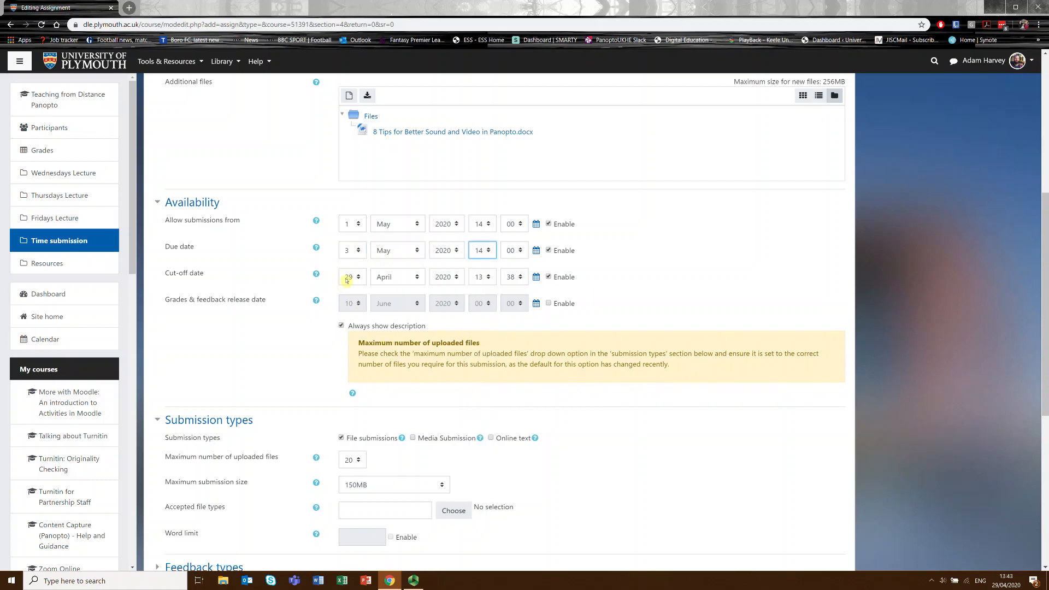
Set the assignment's cut-off date to 3 May at 14:00.
{"action": "left_click", "coordinate": [348, 277]}
{"action": "scroll", "coordinate": [358, 338], "scroll_direction": "up", "scroll_amount": 2}
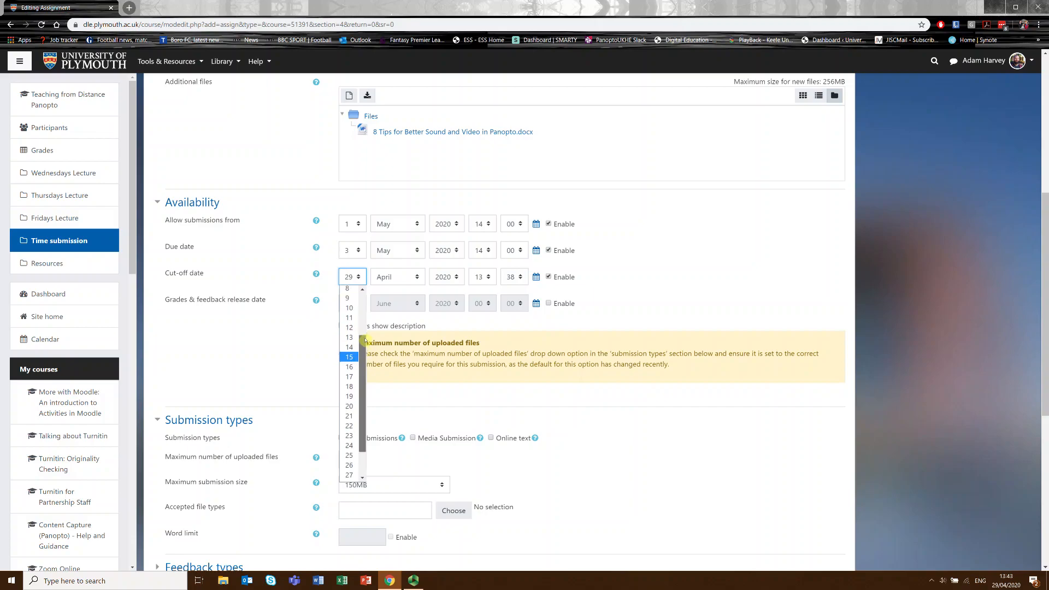
{"action": "scroll", "coordinate": [355, 297], "scroll_direction": "up", "scroll_amount": 2}
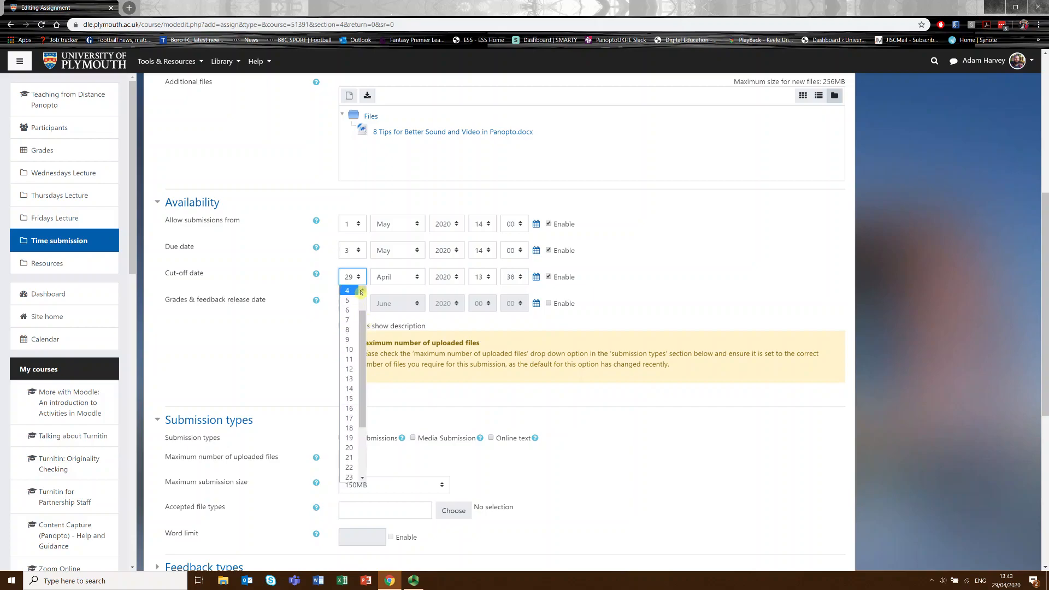
{"action": "left_click", "coordinate": [350, 299]}
{"action": "left_click", "coordinate": [398, 277]}
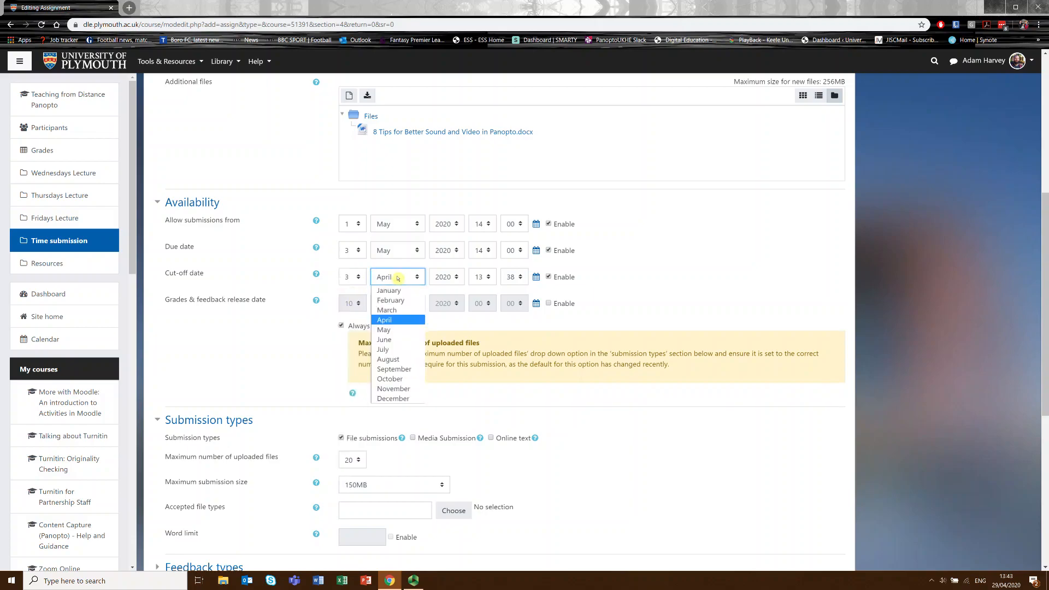
{"action": "left_click", "coordinate": [393, 330]}
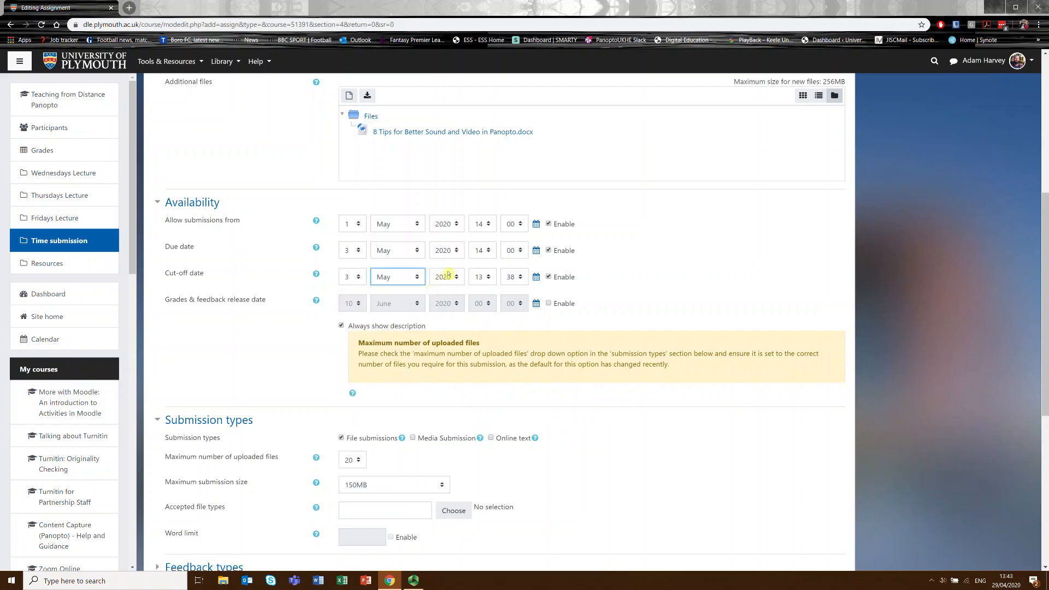
{"action": "left_click", "coordinate": [482, 279]}
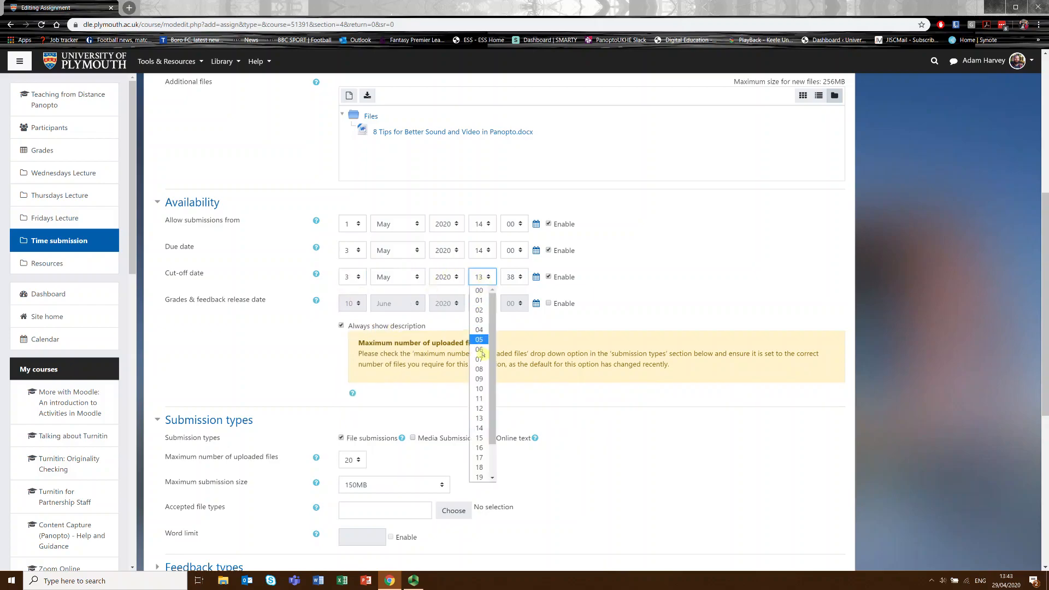
{"action": "left_click", "coordinate": [479, 428]}
{"action": "left_click", "coordinate": [514, 280]}
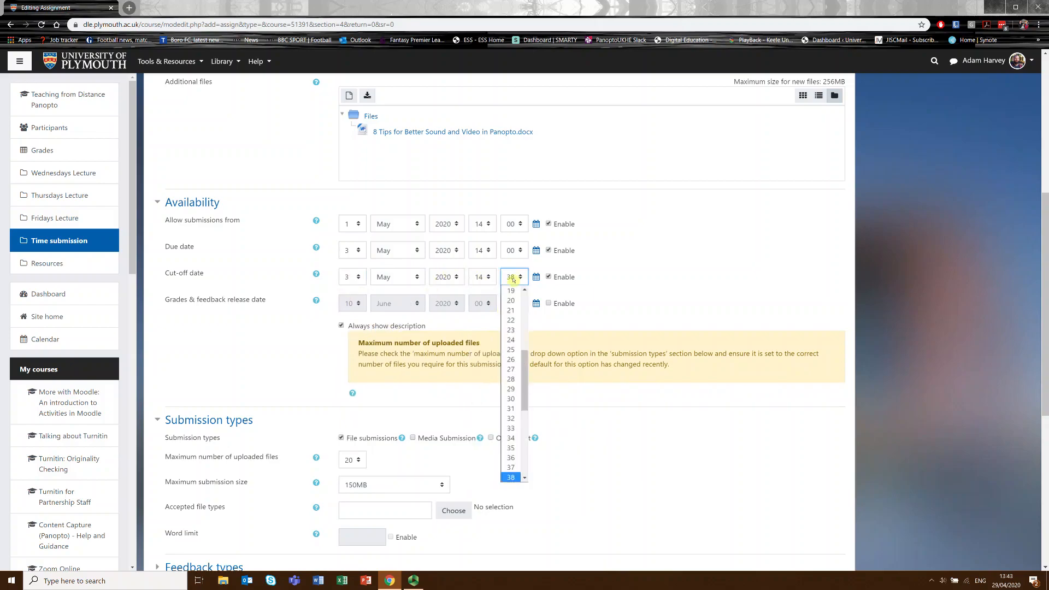
{"action": "left_click_drag", "start_coordinate": [525, 372], "coordinate": [526, 309]}
{"action": "left_click", "coordinate": [512, 290]}
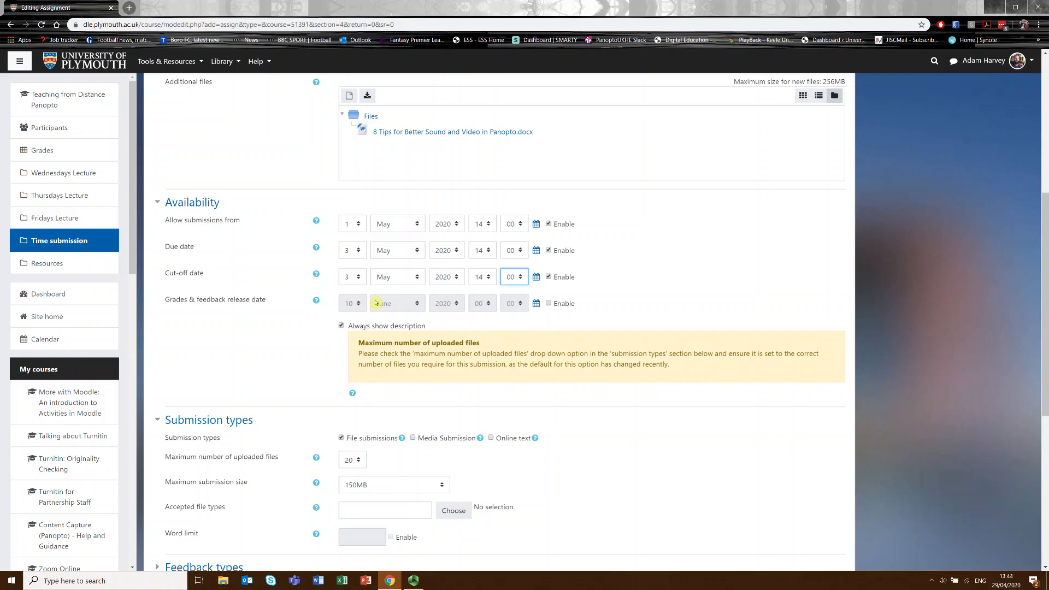
{"action": "left_click", "coordinate": [276, 362]}
Set the maximum number of uploaded files to 1 in the submission types.
{"action": "scroll", "coordinate": [286, 343], "scroll_direction": "down", "scroll_amount": 5}
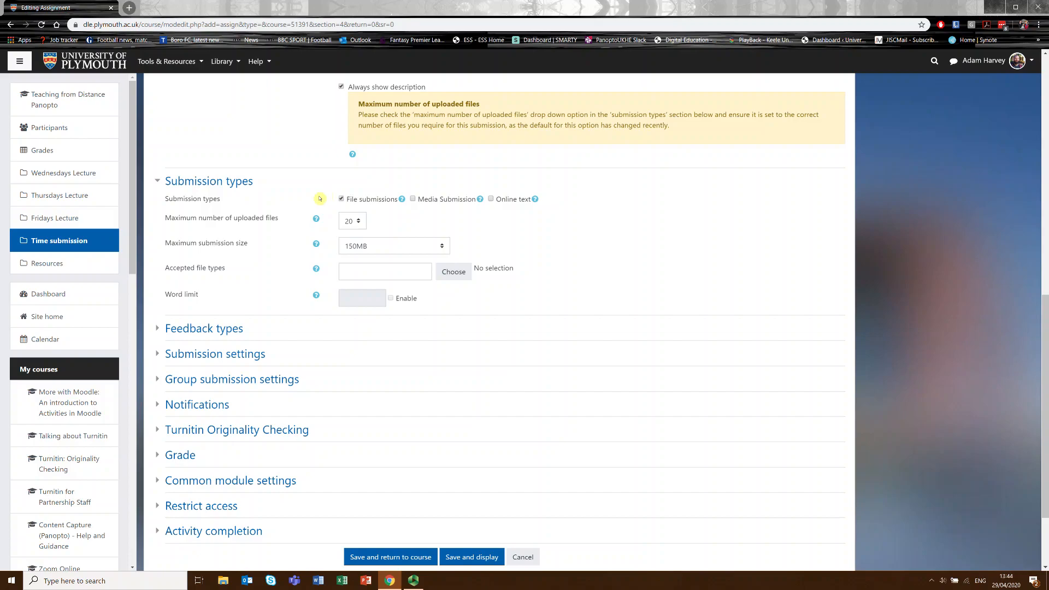
{"action": "scroll", "coordinate": [335, 225], "scroll_direction": "up", "scroll_amount": 4}
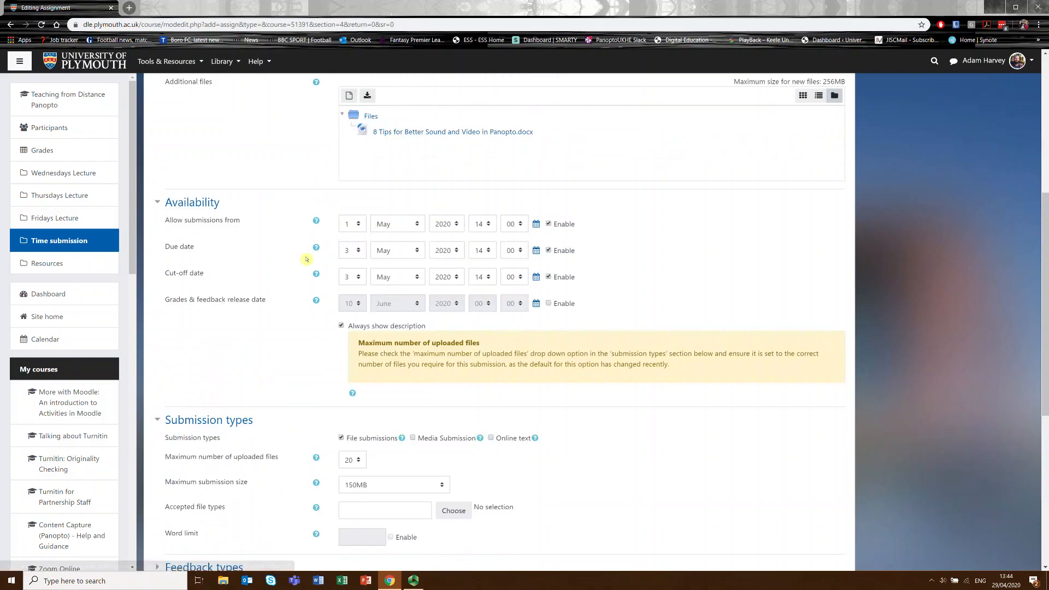
{"action": "scroll", "coordinate": [352, 363], "scroll_direction": "down", "scroll_amount": 3}
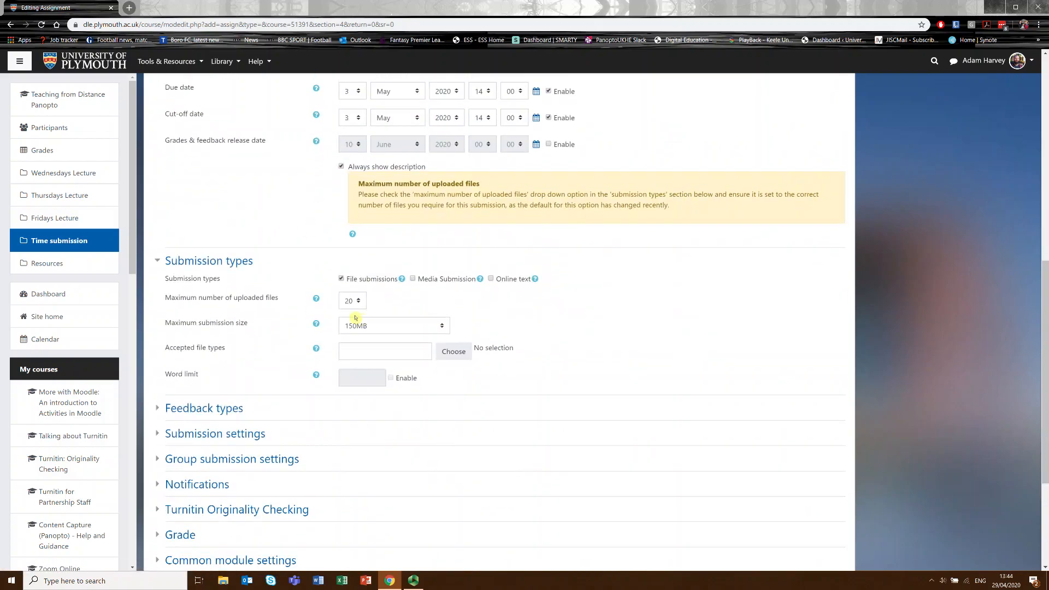
{"action": "left_click", "coordinate": [350, 301]}
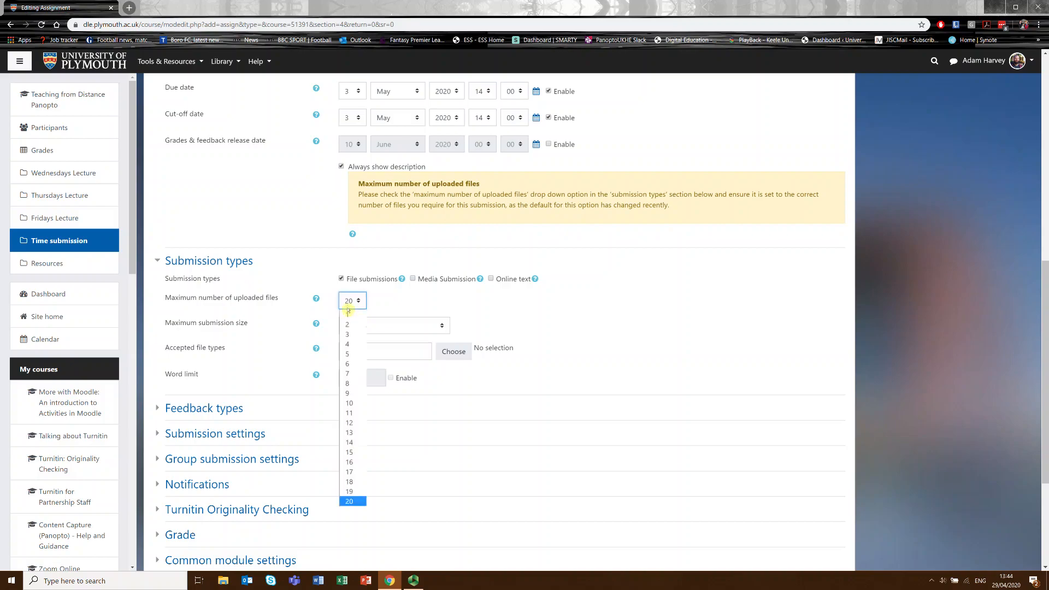
{"action": "left_click", "coordinate": [347, 317]}
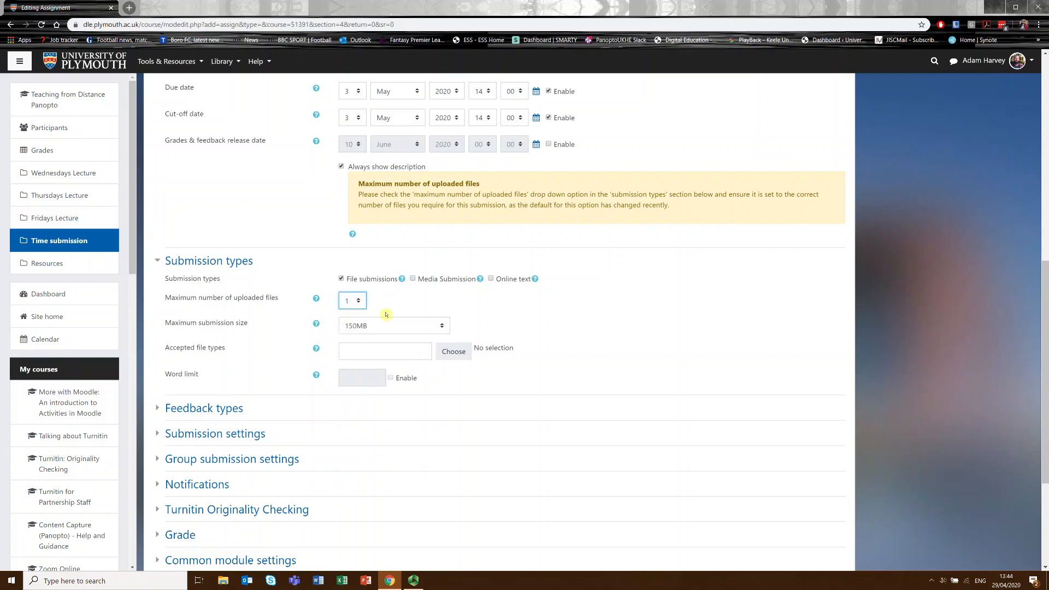
Restrict the accepted file types to Word 2007 document (.docx) and Word document (.doc) and save the selection.
{"action": "scroll", "coordinate": [273, 339], "scroll_direction": "down", "scroll_amount": 2}
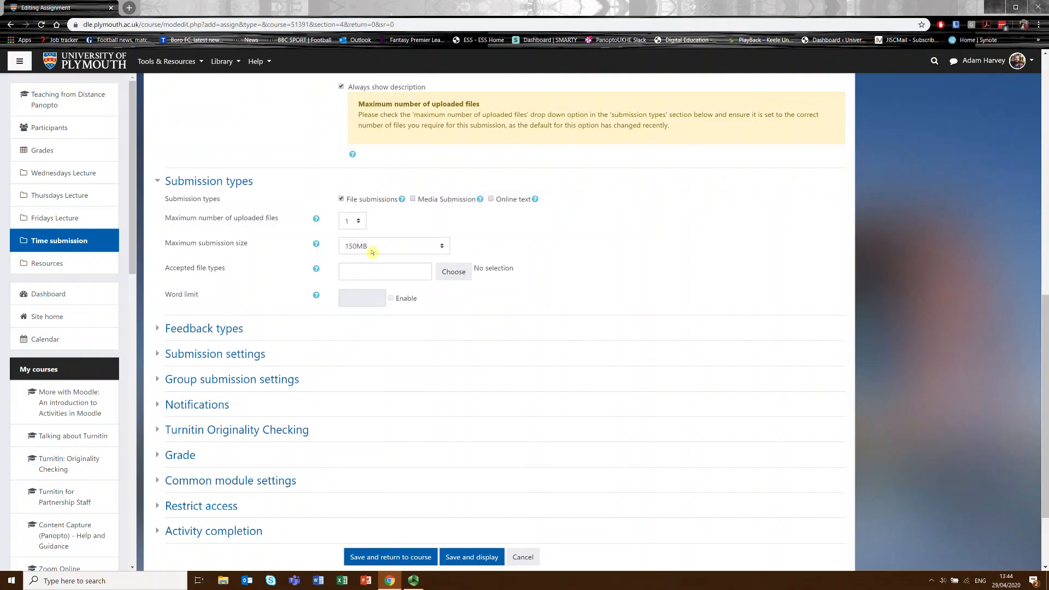
{"action": "scroll", "coordinate": [243, 281], "scroll_direction": "down", "scroll_amount": 2}
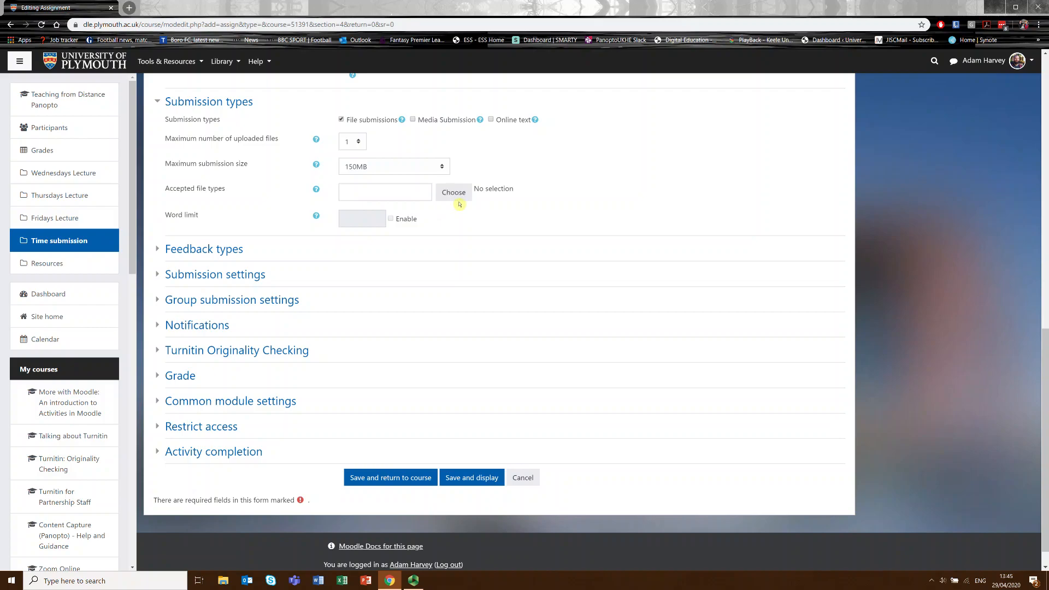
{"action": "scroll", "coordinate": [460, 204], "scroll_direction": "up", "scroll_amount": 7}
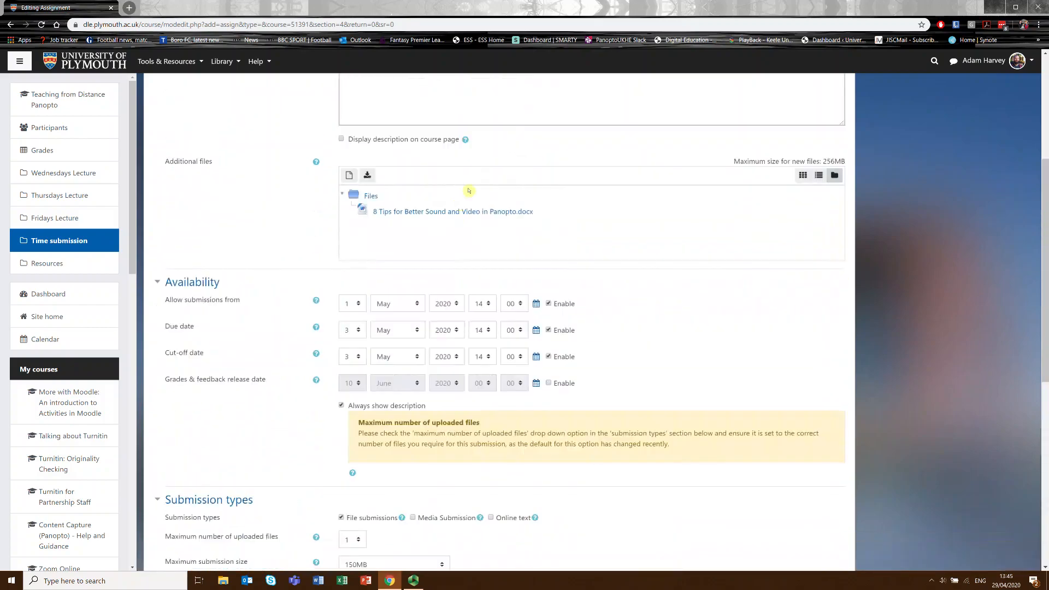
{"action": "scroll", "coordinate": [435, 231], "scroll_direction": "down", "scroll_amount": 6}
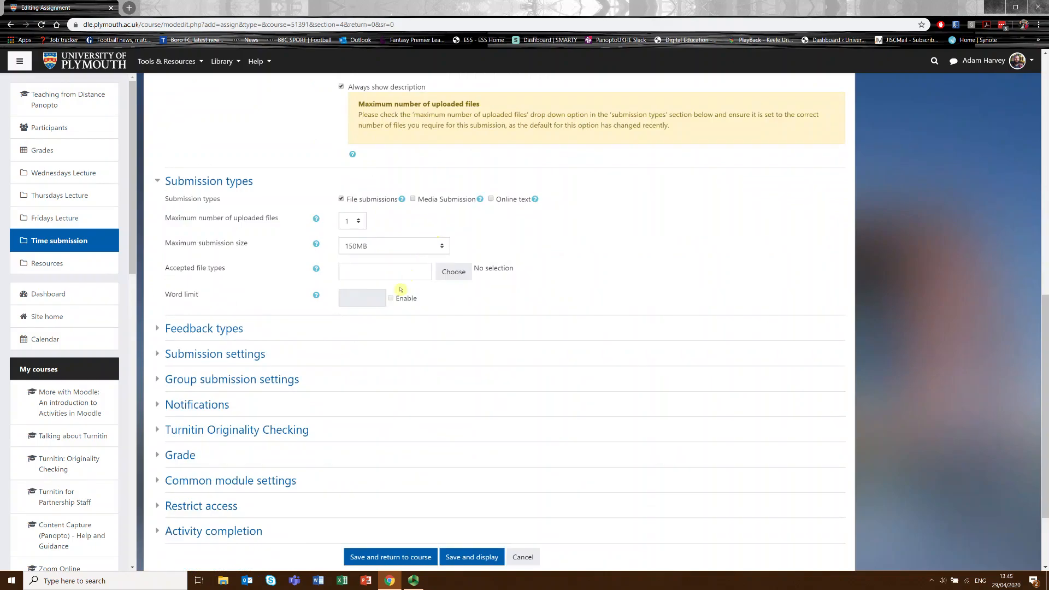
{"action": "left_click", "coordinate": [455, 272]}
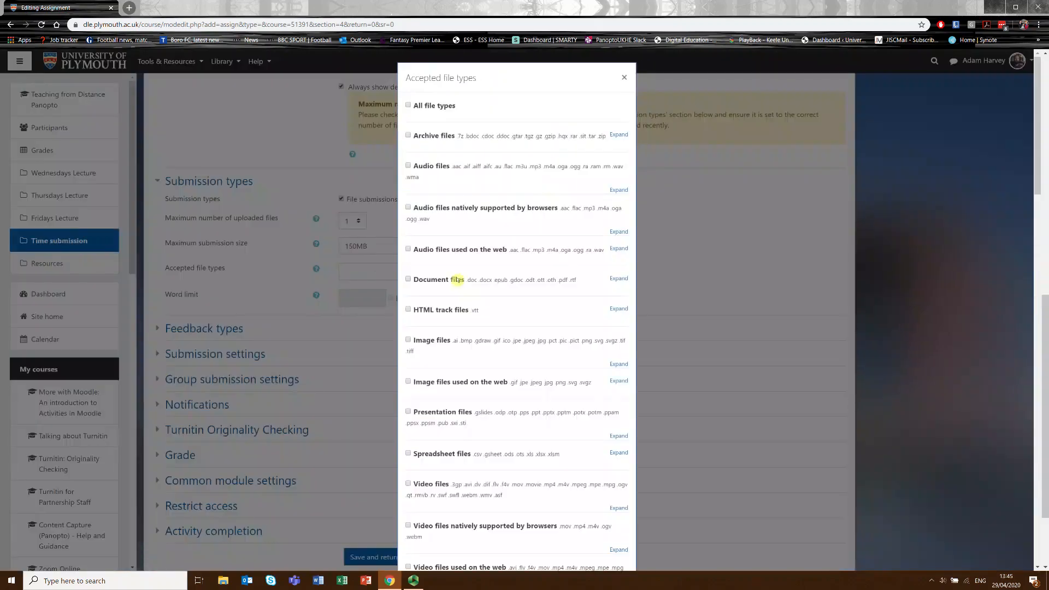
{"action": "scroll", "coordinate": [531, 304], "scroll_direction": "down", "scroll_amount": 2}
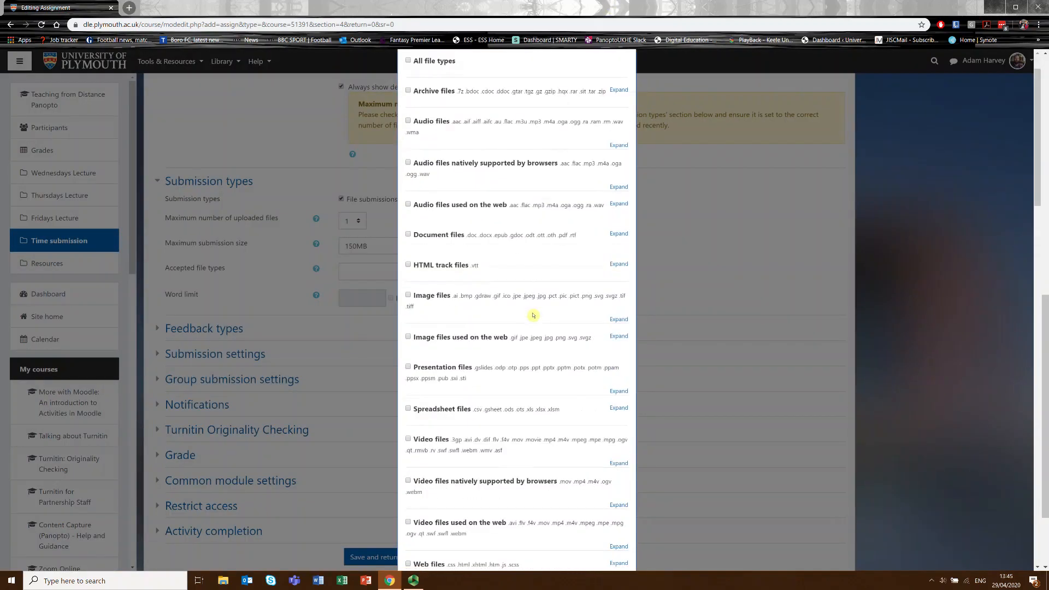
{"action": "scroll", "coordinate": [534, 316], "scroll_direction": "down", "scroll_amount": 7}
{"action": "scroll", "coordinate": [535, 312], "scroll_direction": "up", "scroll_amount": 8}
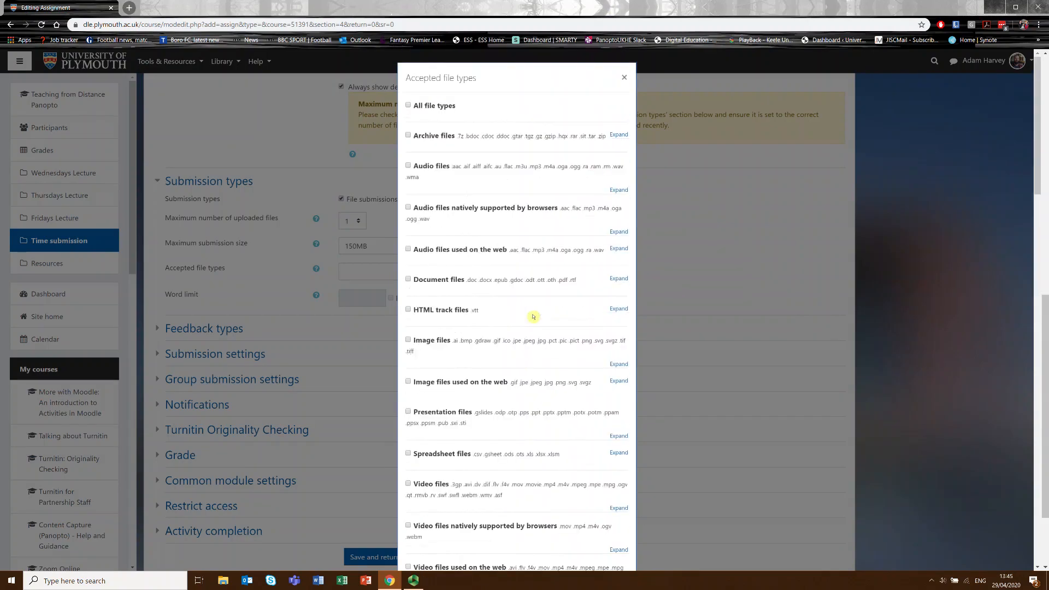
{"action": "left_click", "coordinate": [618, 279]}
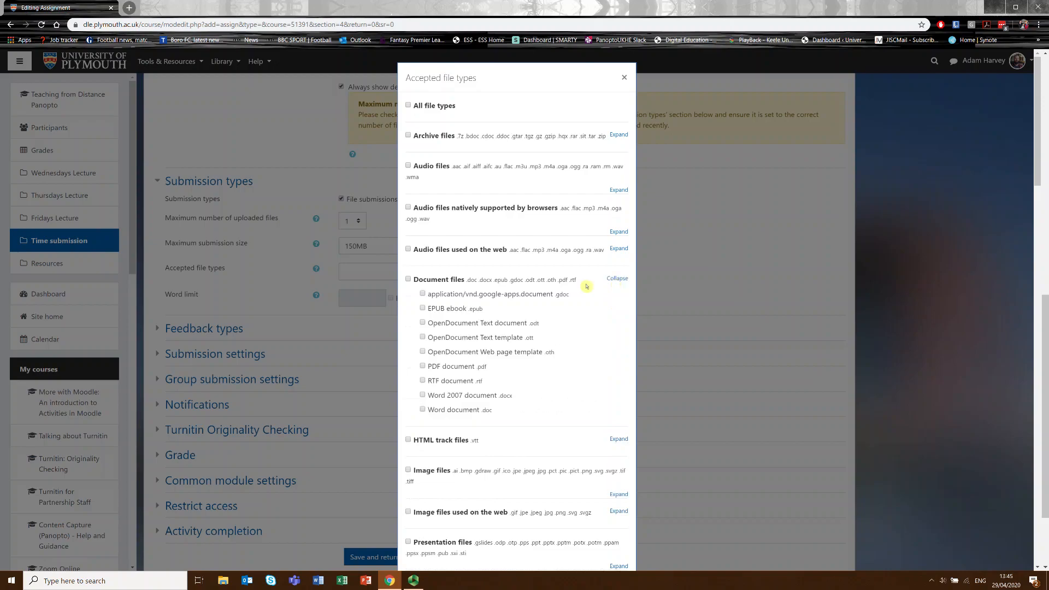
{"action": "left_click", "coordinate": [423, 396]}
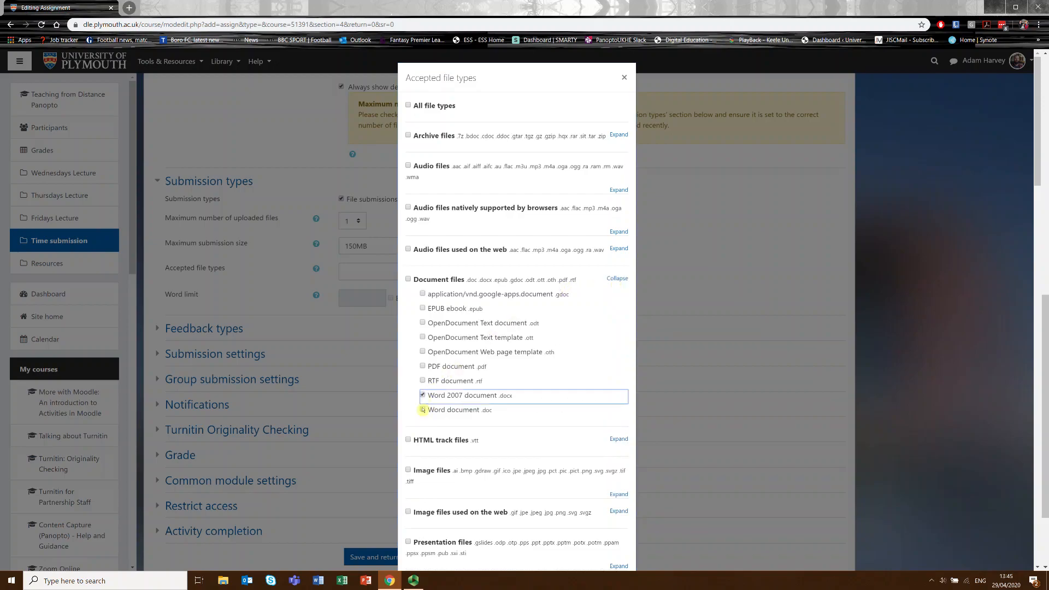
{"action": "left_click", "coordinate": [422, 409]}
{"action": "scroll", "coordinate": [530, 367], "scroll_direction": "down", "scroll_amount": 20}
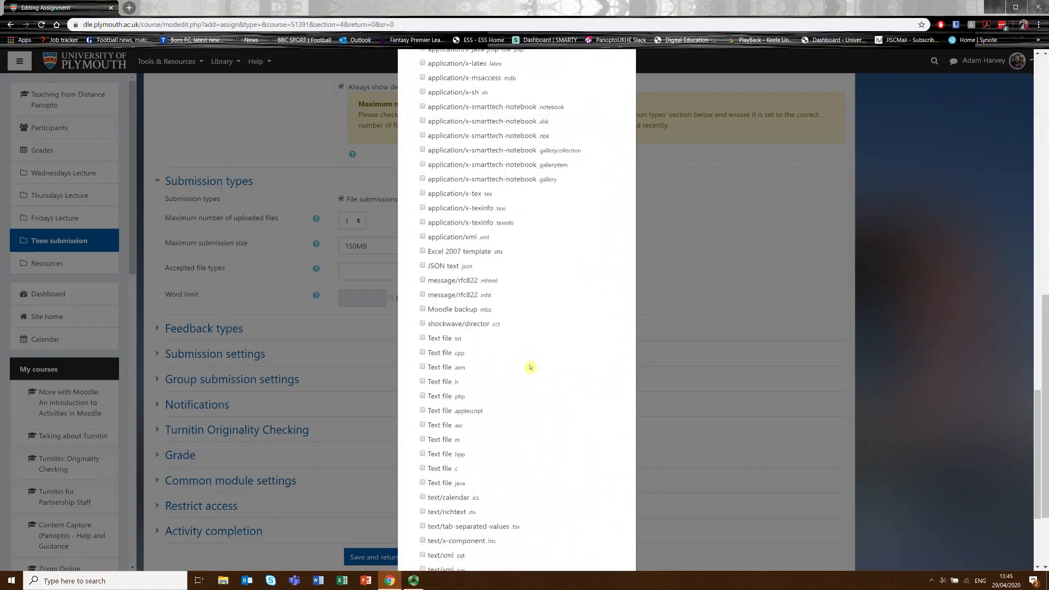
{"action": "scroll", "coordinate": [530, 367], "scroll_direction": "down", "scroll_amount": 3}
{"action": "left_click", "coordinate": [558, 541]}
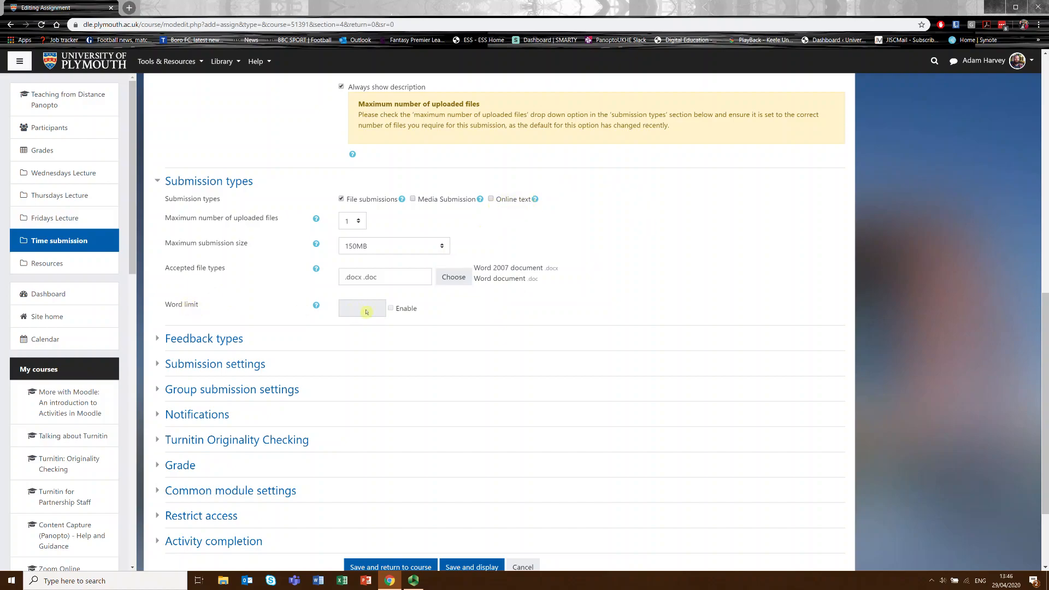
Expand and review the feedback types, submission settings and group submission settings.
{"action": "scroll", "coordinate": [316, 297], "scroll_direction": "down", "scroll_amount": 3}
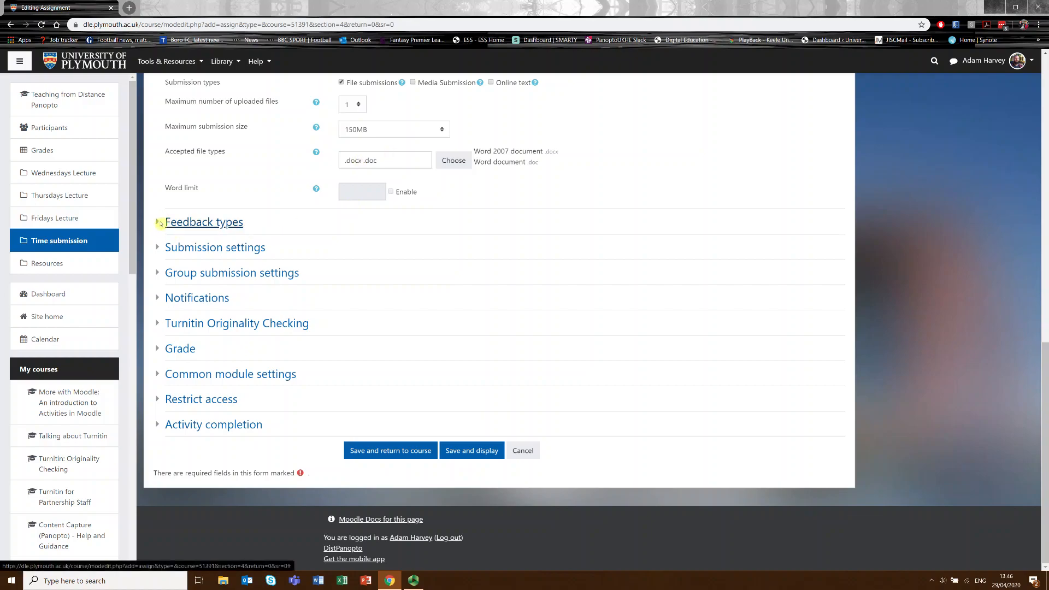
{"action": "left_click", "coordinate": [162, 222]}
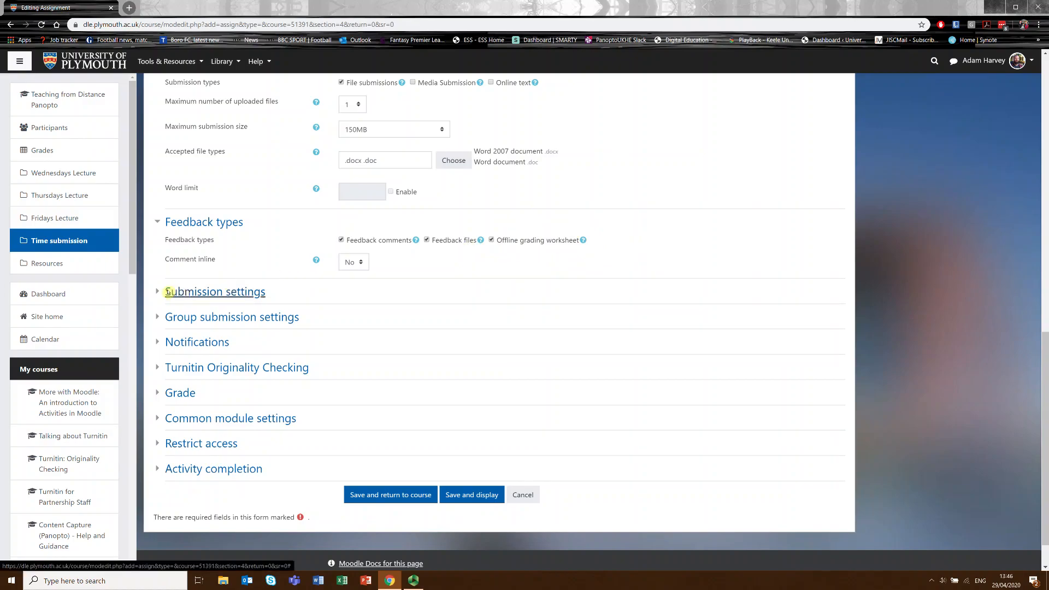
{"action": "left_click", "coordinate": [162, 293]}
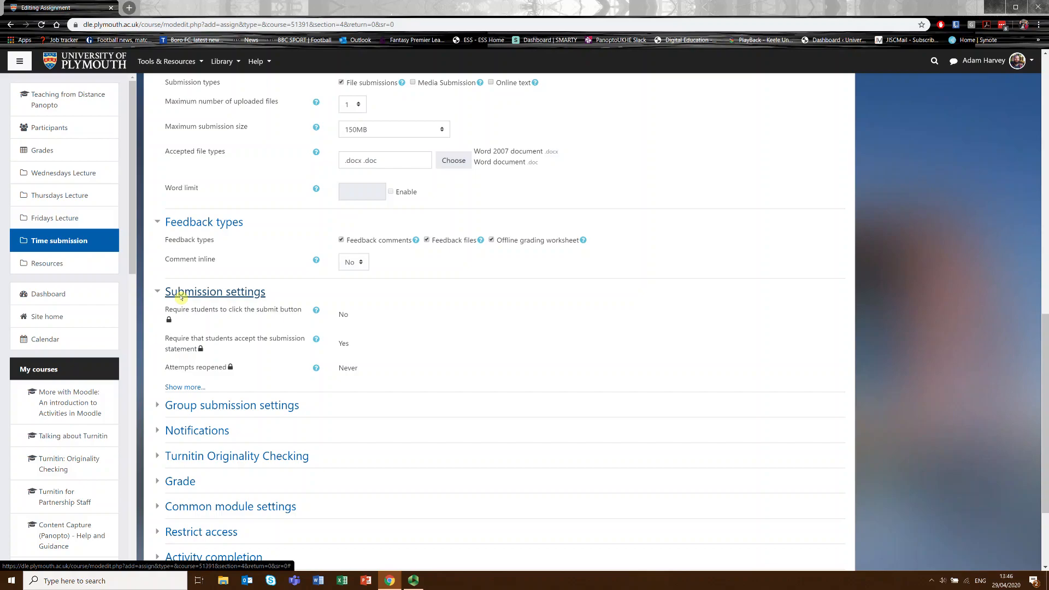
{"action": "scroll", "coordinate": [175, 297], "scroll_direction": "down", "scroll_amount": 3}
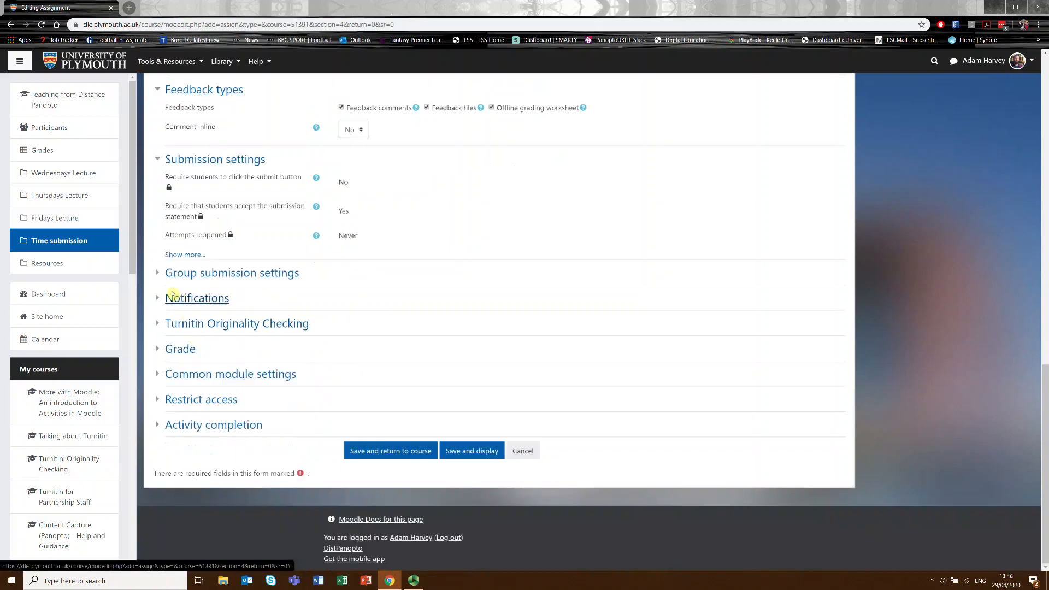
{"action": "left_click", "coordinate": [159, 275]}
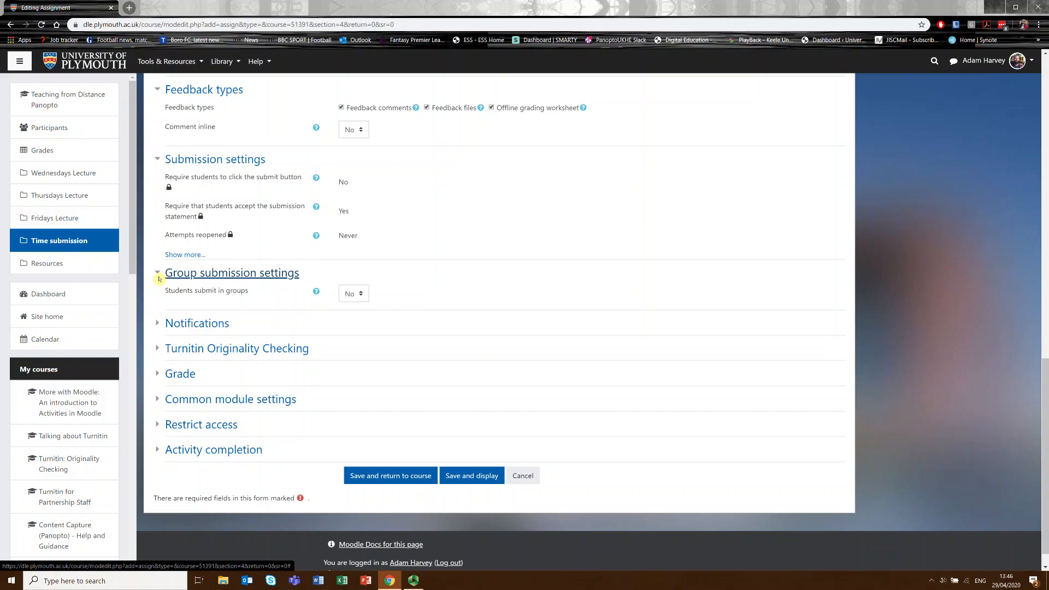
{"action": "left_click", "coordinate": [257, 63]}
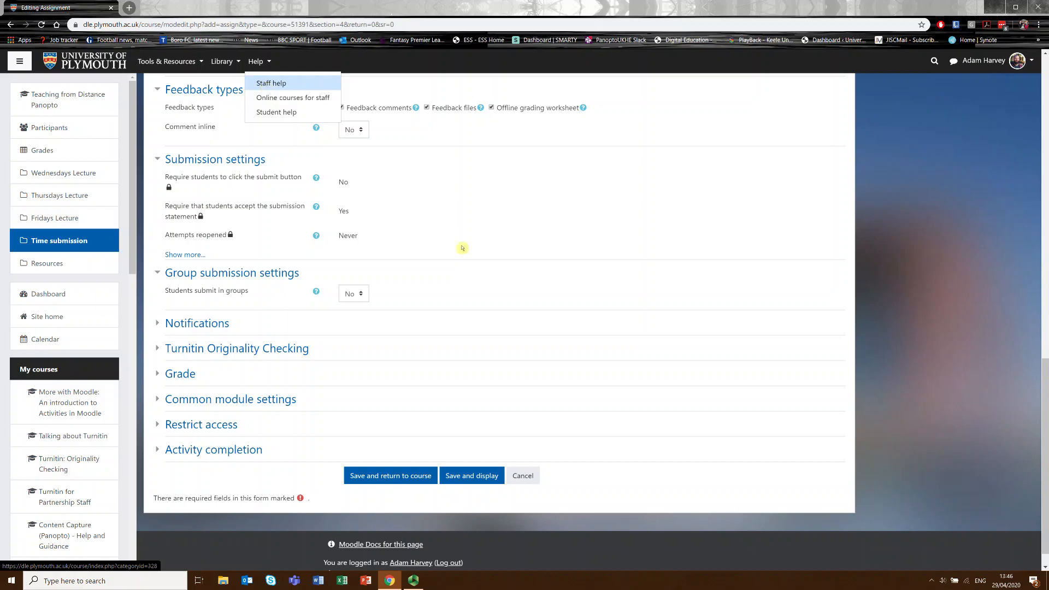
{"action": "left_click", "coordinate": [456, 283]}
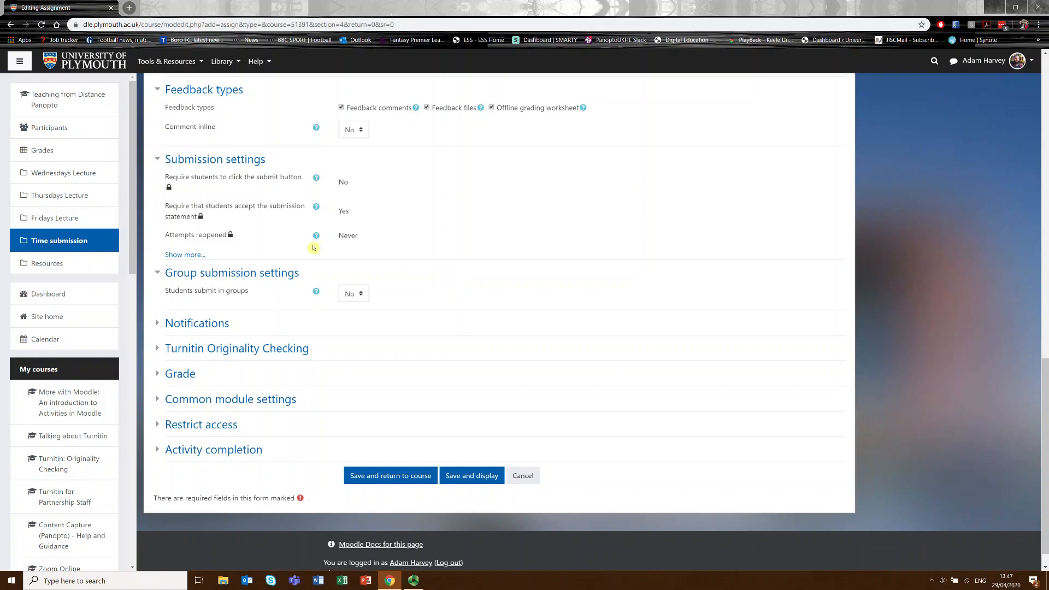
Review the notification options, including the default for notifying students, and expand the Turnitin Originality Checking settings.
{"action": "left_click", "coordinate": [158, 327]}
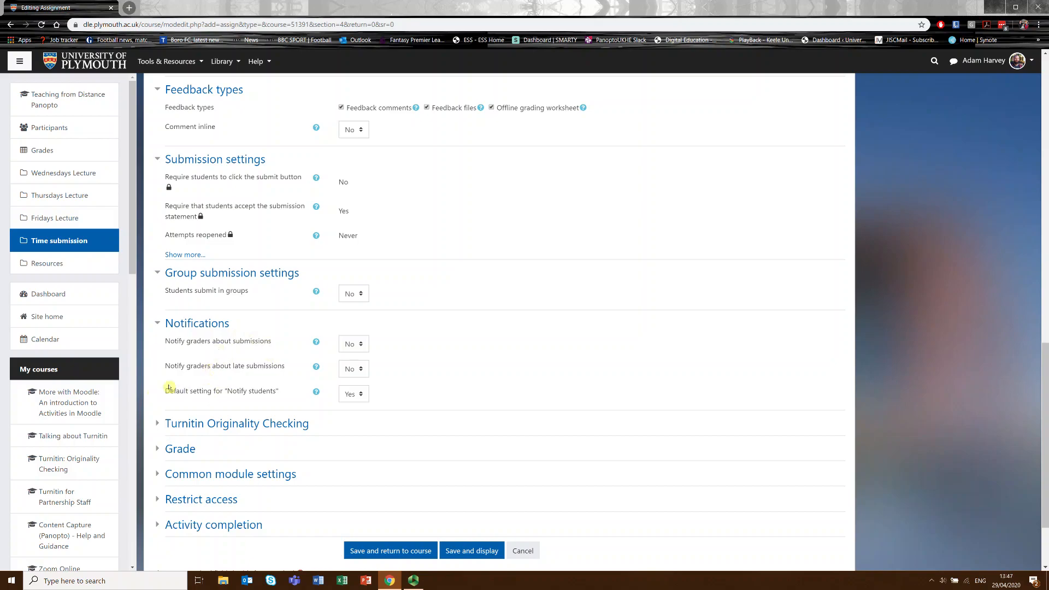
{"action": "left_click_drag", "start_coordinate": [166, 390], "coordinate": [285, 398]}
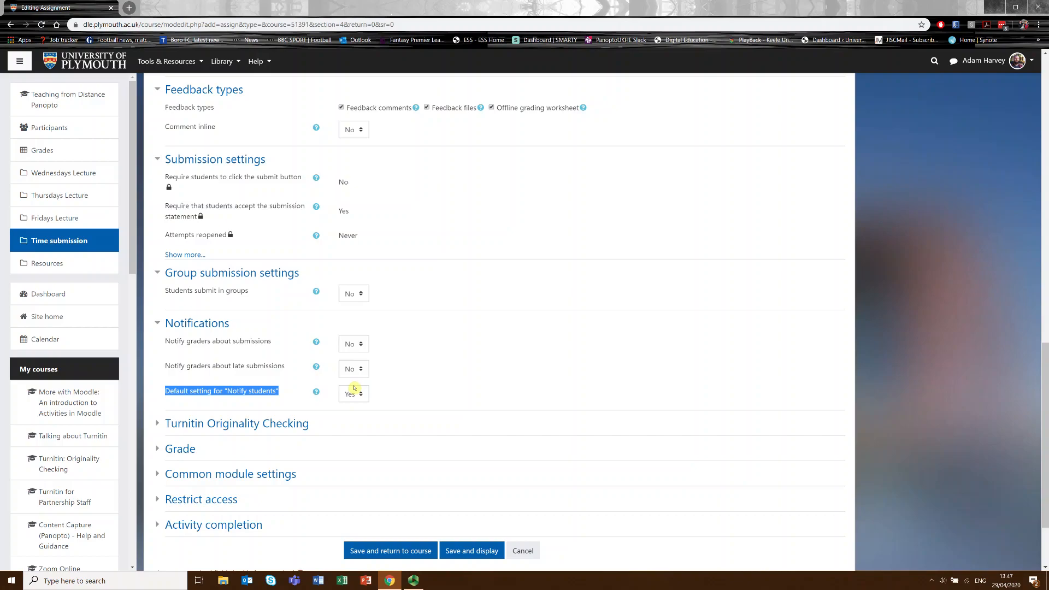
{"action": "left_click", "coordinate": [385, 393]}
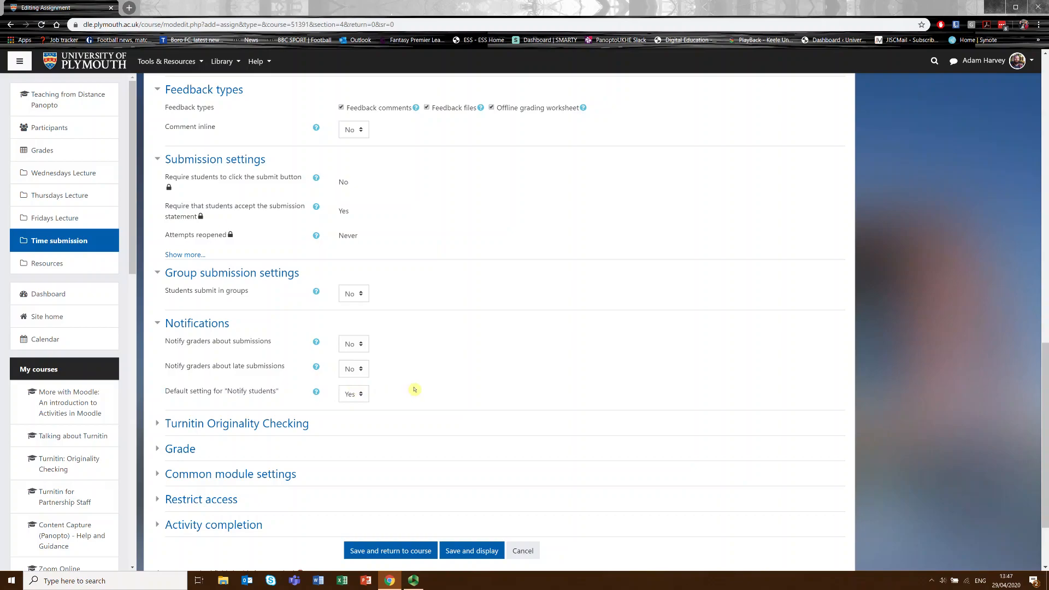
{"action": "scroll", "coordinate": [197, 383], "scroll_direction": "down", "scroll_amount": 3}
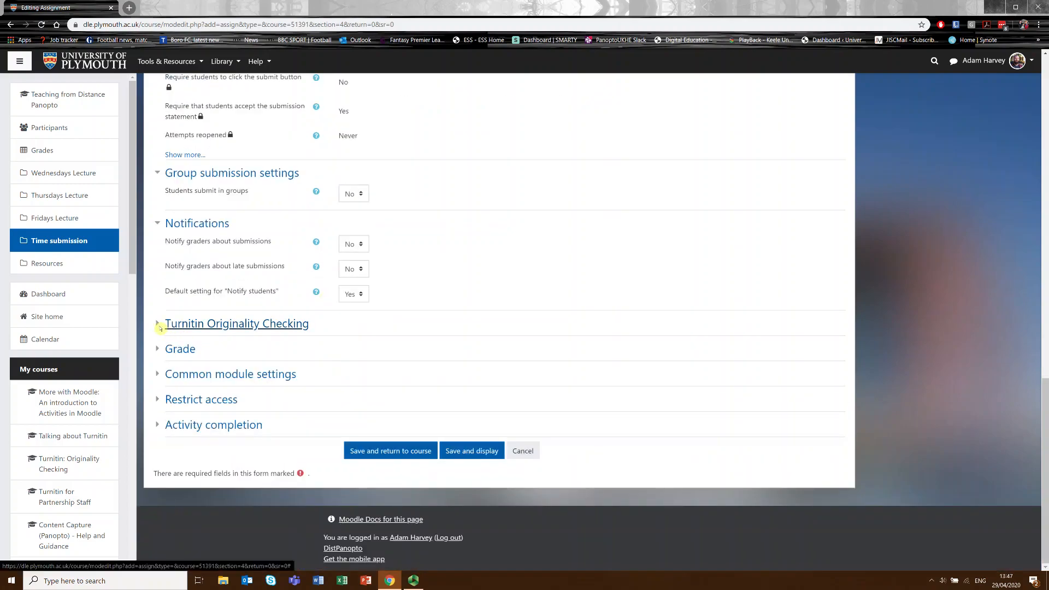
{"action": "left_click", "coordinate": [160, 326]}
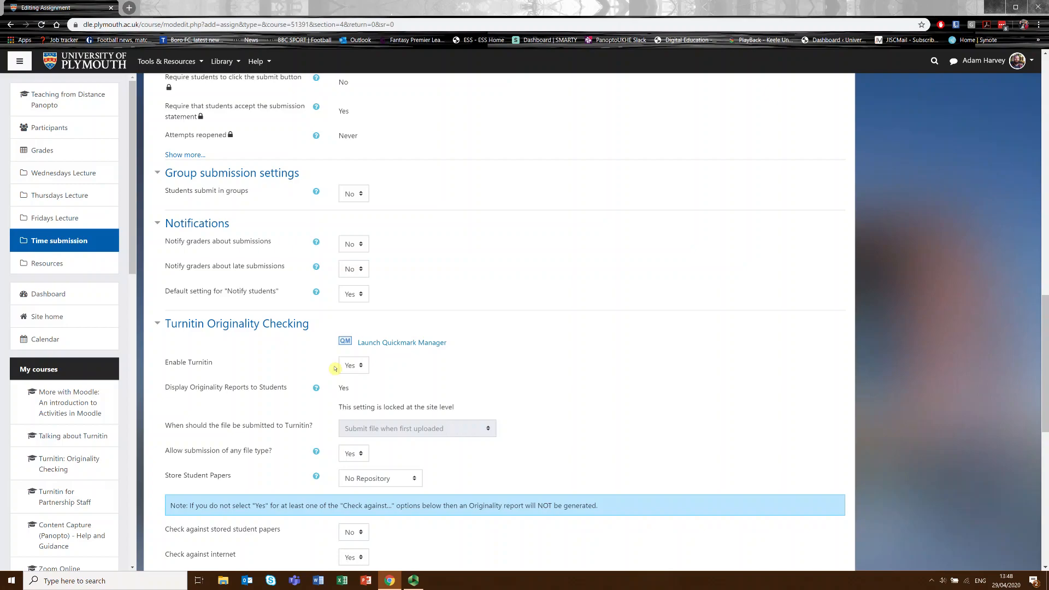
Collapse the Turnitin options, then review the Grade and Common module settings, including the Link to UNIT-e field.
{"action": "left_click", "coordinate": [167, 326]}
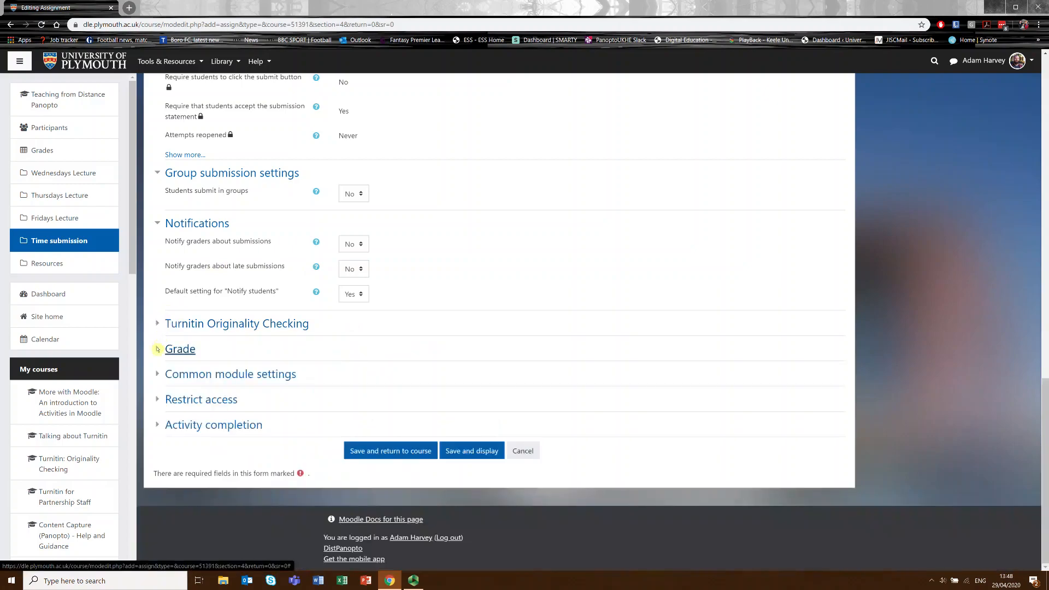
{"action": "left_click", "coordinate": [157, 349]}
{"action": "scroll", "coordinate": [315, 344], "scroll_direction": "down", "scroll_amount": 4}
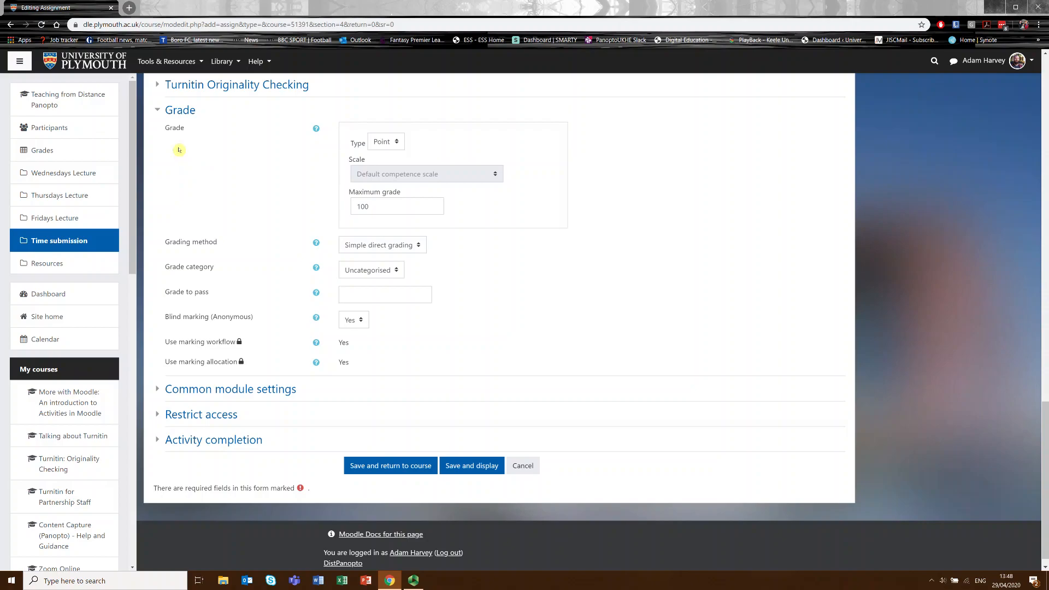
{"action": "left_click", "coordinate": [157, 112]}
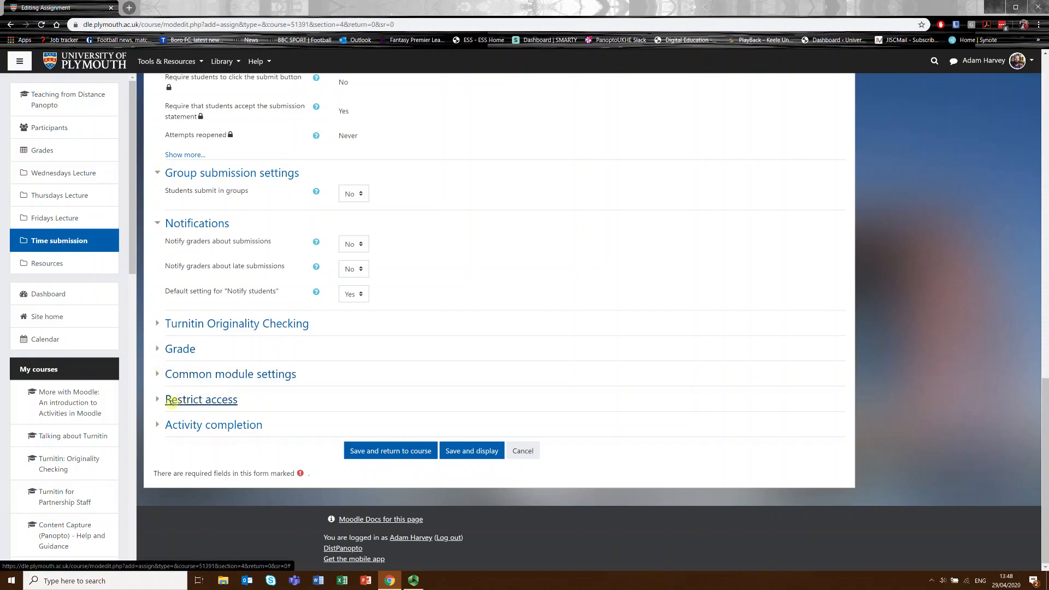
{"action": "left_click", "coordinate": [159, 381]}
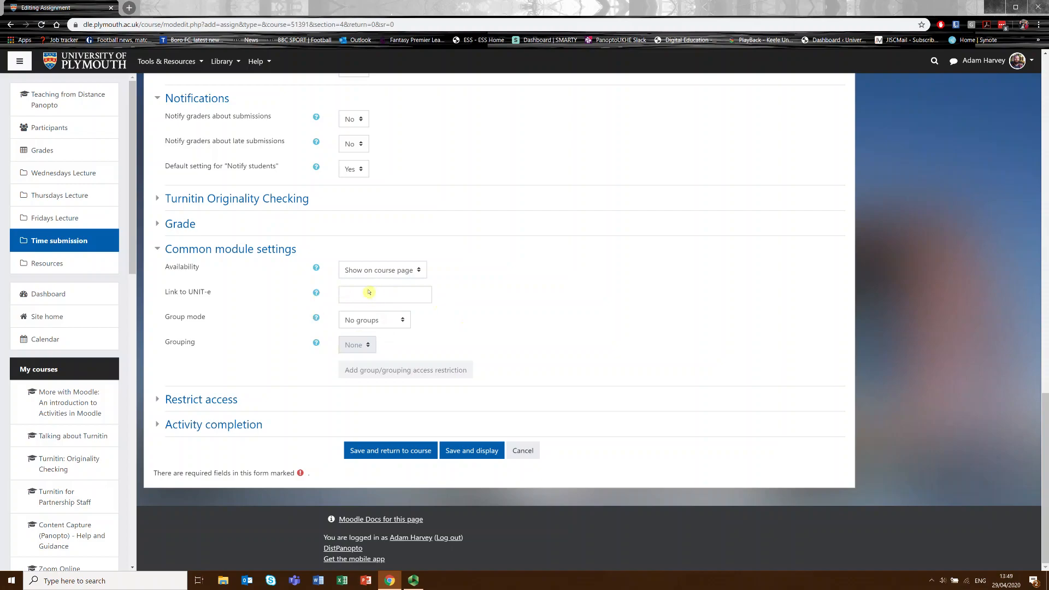
{"action": "left_click", "coordinate": [387, 293]}
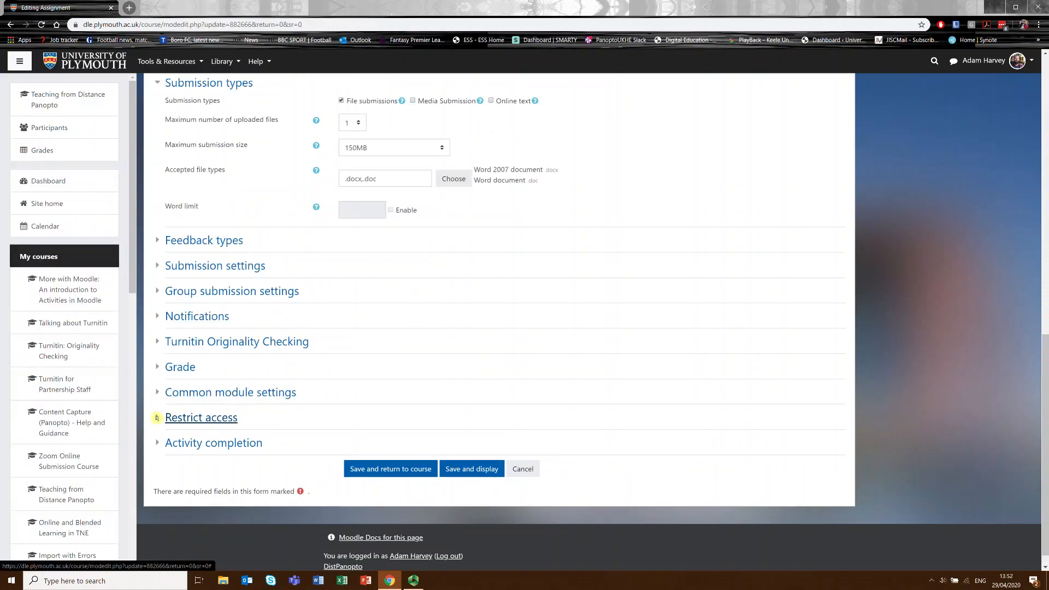
Expand the assignment's Restrict access settings and add a date restriction.
{"action": "left_click", "coordinate": [157, 418]}
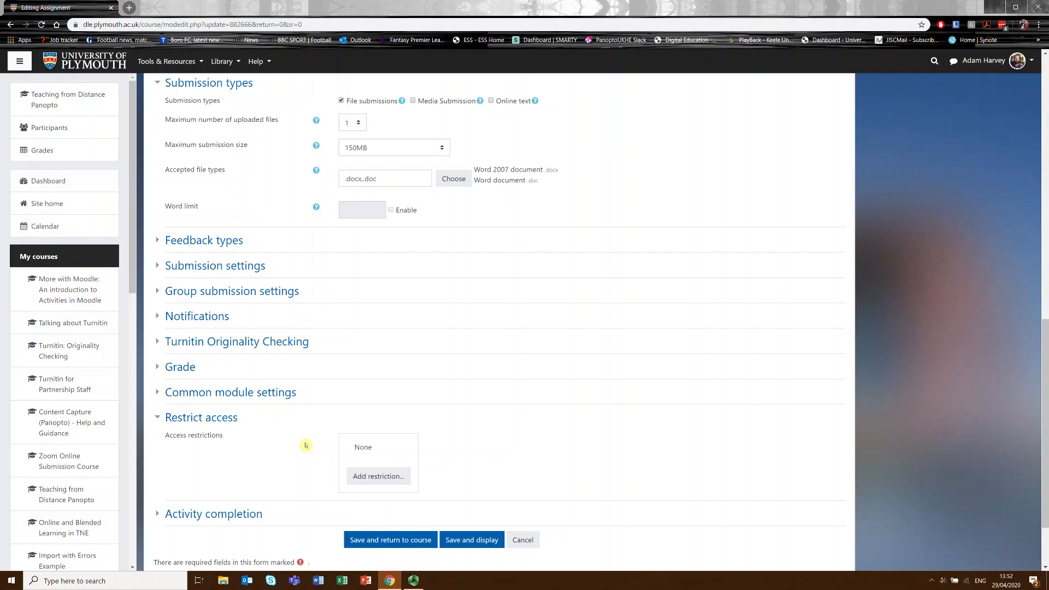
{"action": "left_click", "coordinate": [382, 480]}
{"action": "left_click", "coordinate": [457, 280]}
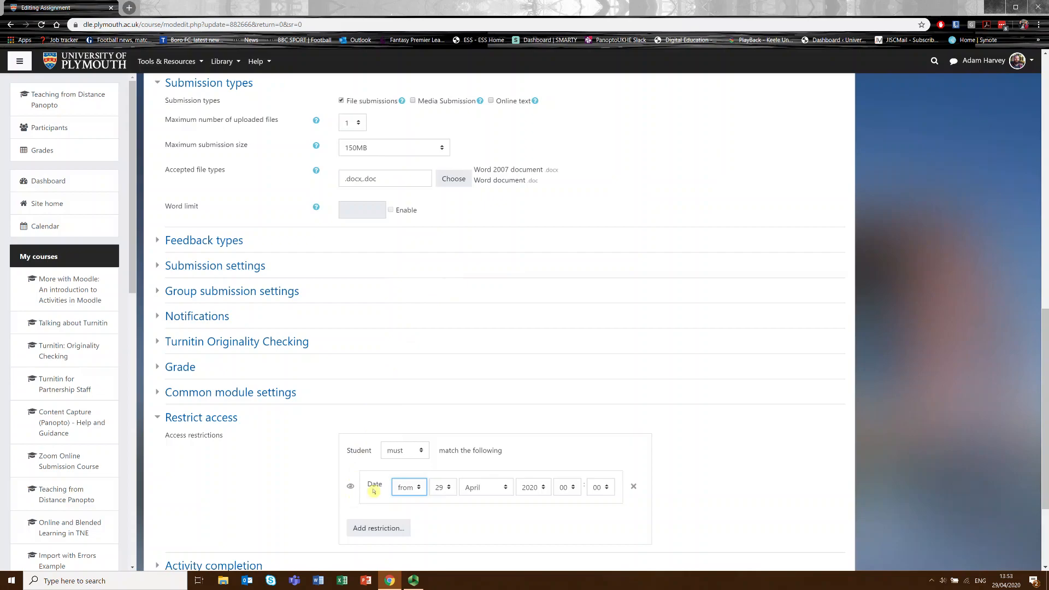
Set the date restriction to give access from 1 May 2020 at 14:00.
{"action": "left_click", "coordinate": [438, 491]}
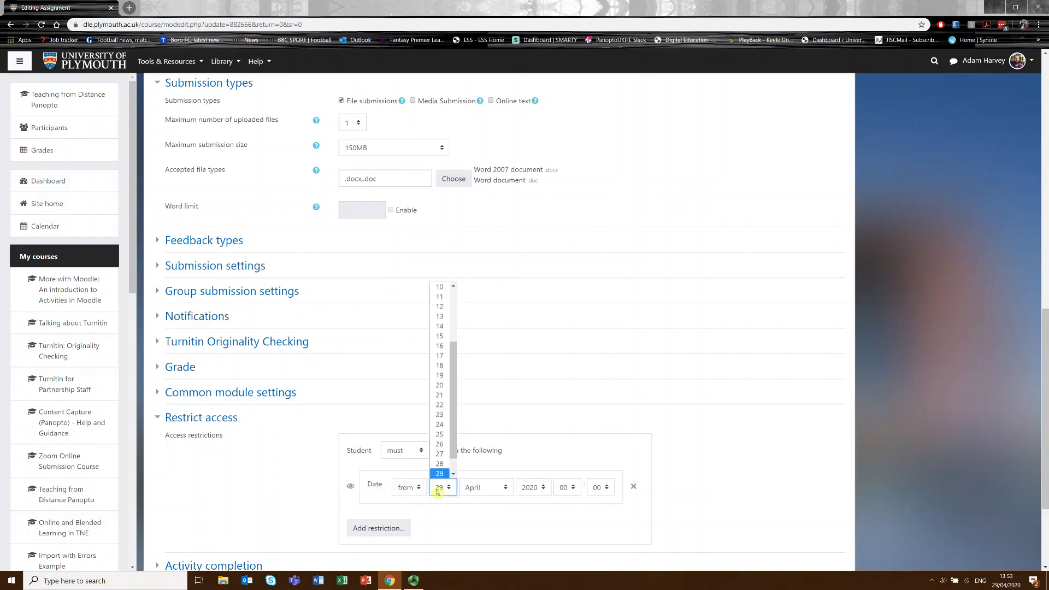
{"action": "left_click_drag", "start_coordinate": [457, 378], "coordinate": [456, 297]}
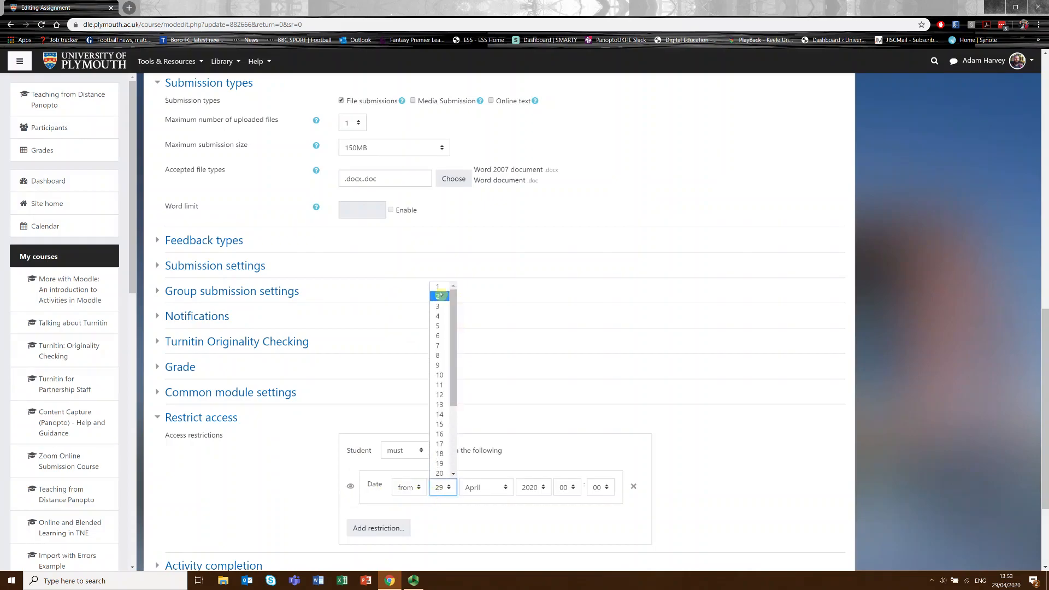
{"action": "left_click", "coordinate": [441, 288]}
{"action": "left_click", "coordinate": [483, 494]}
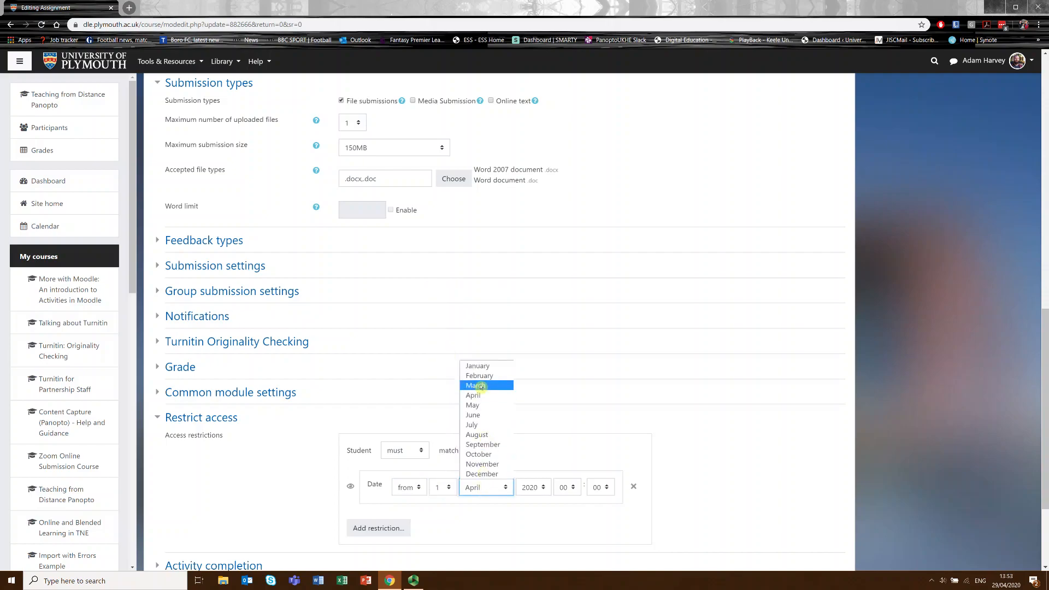
{"action": "left_click", "coordinate": [489, 404]}
{"action": "left_click", "coordinate": [558, 486]}
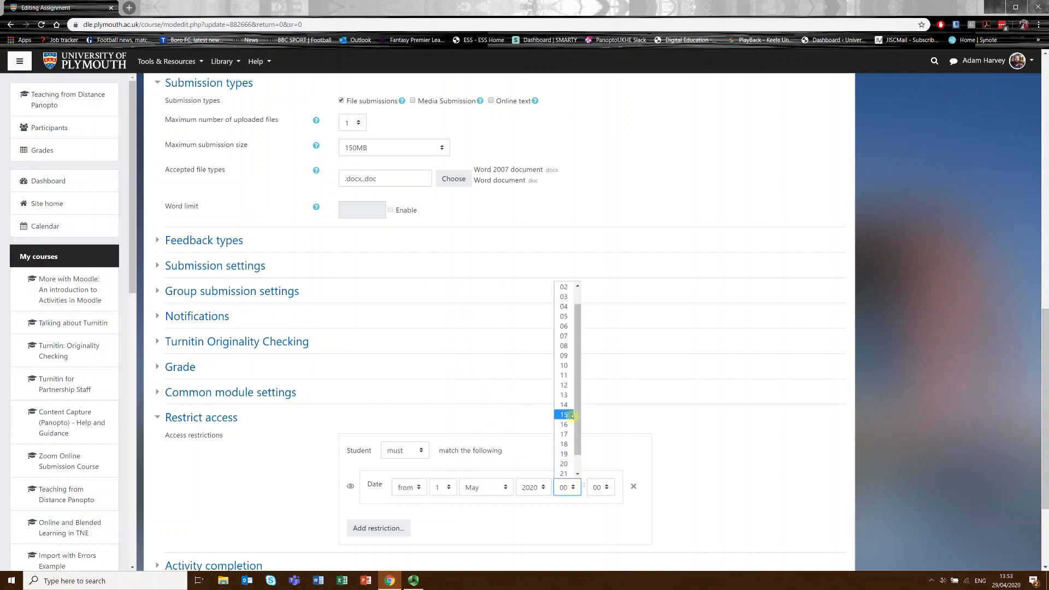
{"action": "left_click", "coordinate": [572, 407]}
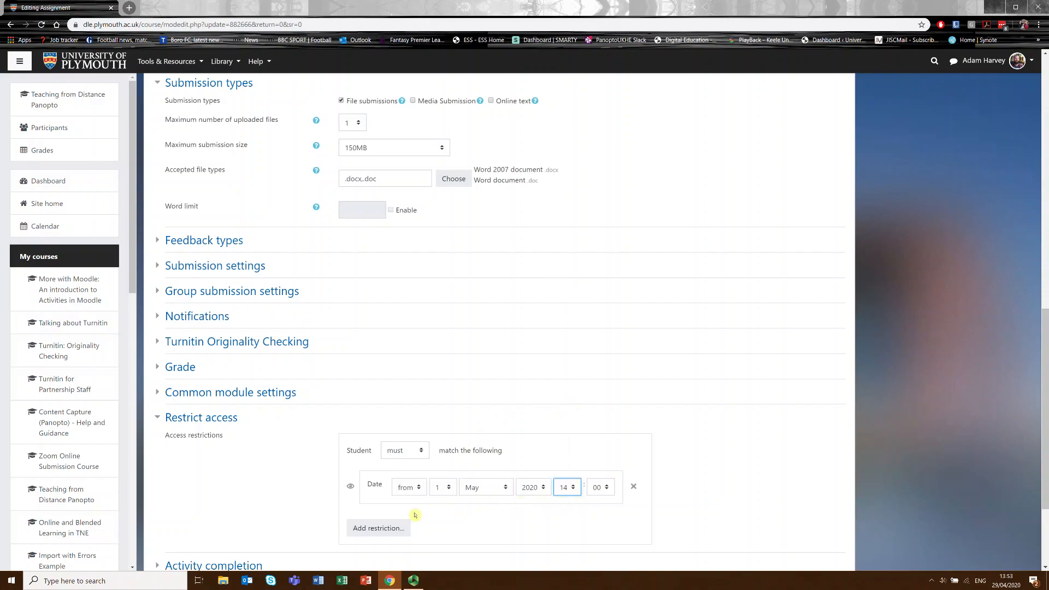
Add a second date restriction to the assignment and set its condition to until.
{"action": "scroll", "coordinate": [390, 483], "scroll_direction": "down", "scroll_amount": 2}
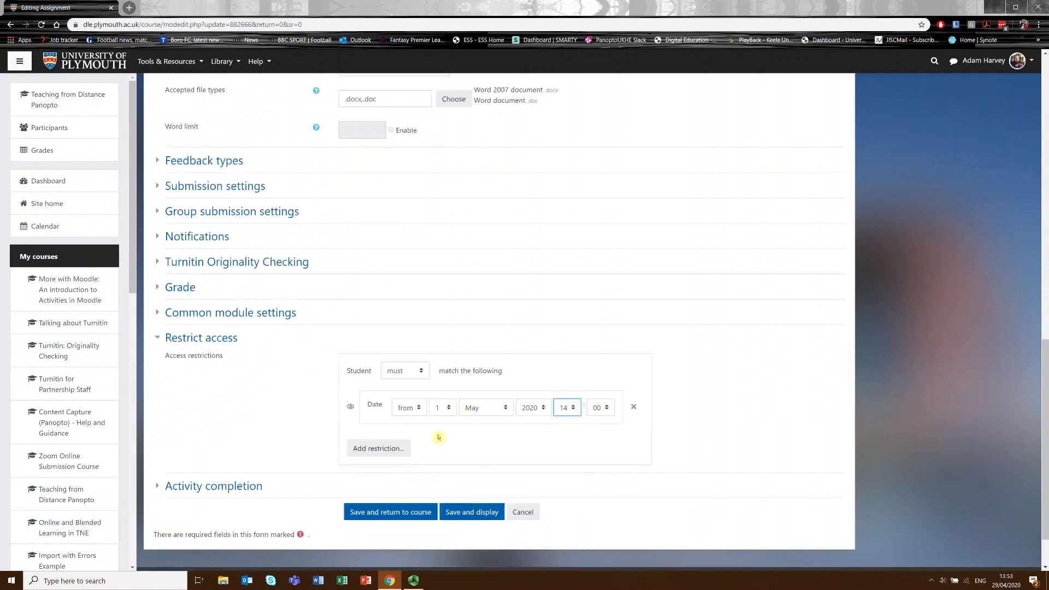
{"action": "left_click", "coordinate": [374, 450]}
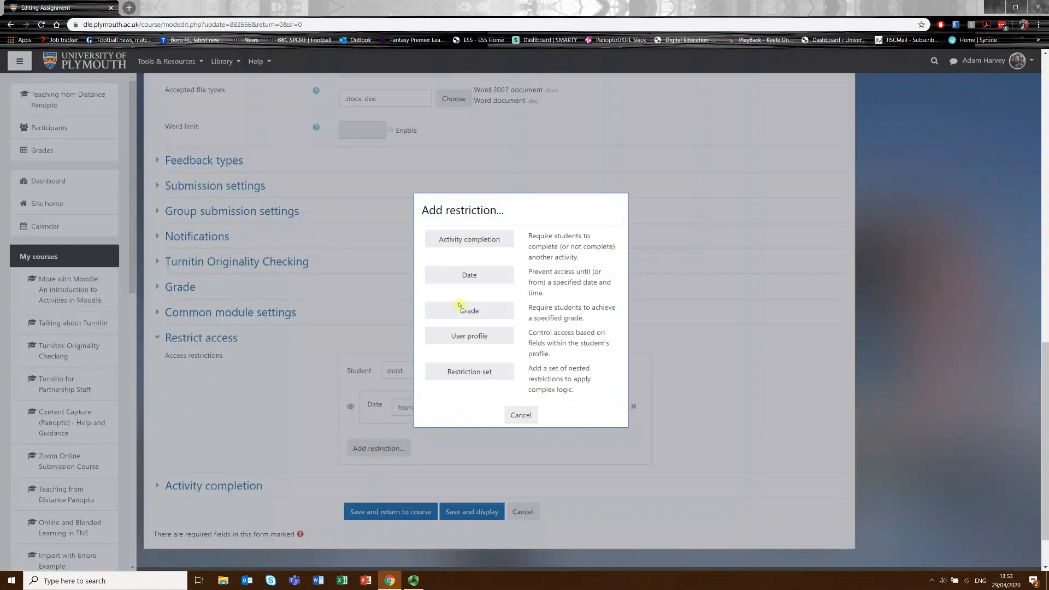
{"action": "left_click", "coordinate": [469, 276]}
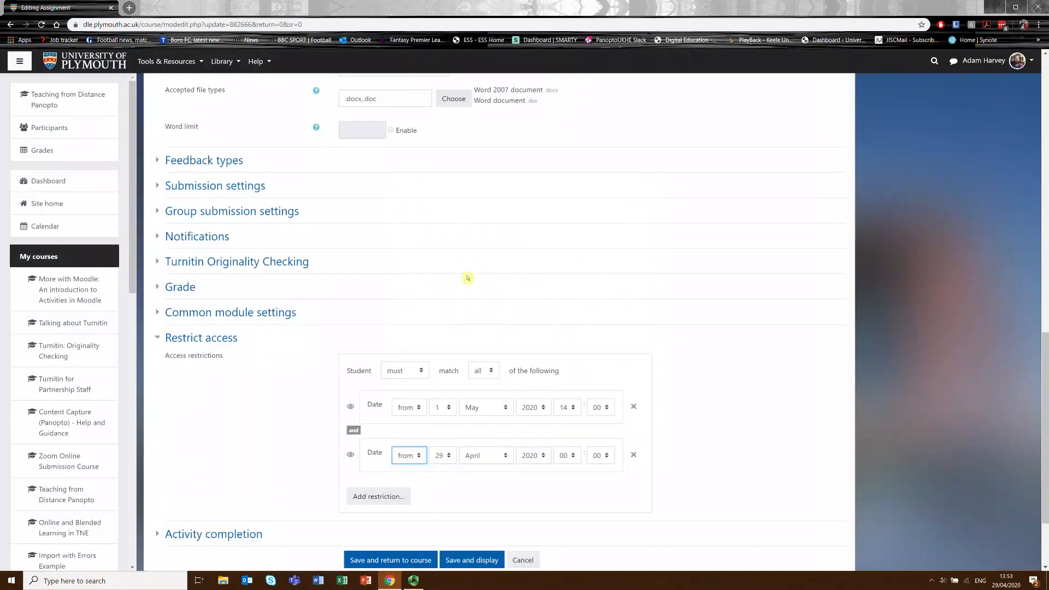
{"action": "left_click", "coordinate": [412, 457]}
{"action": "left_click", "coordinate": [409, 481]}
Set the until restriction to 3 May 2020 at 14:00, then save the assignment and return to the course.
{"action": "left_click", "coordinate": [452, 458]}
{"action": "left_click_drag", "start_coordinate": [455, 316], "coordinate": [454, 261]}
{"action": "left_click", "coordinate": [440, 275]}
{"action": "left_click", "coordinate": [481, 455]}
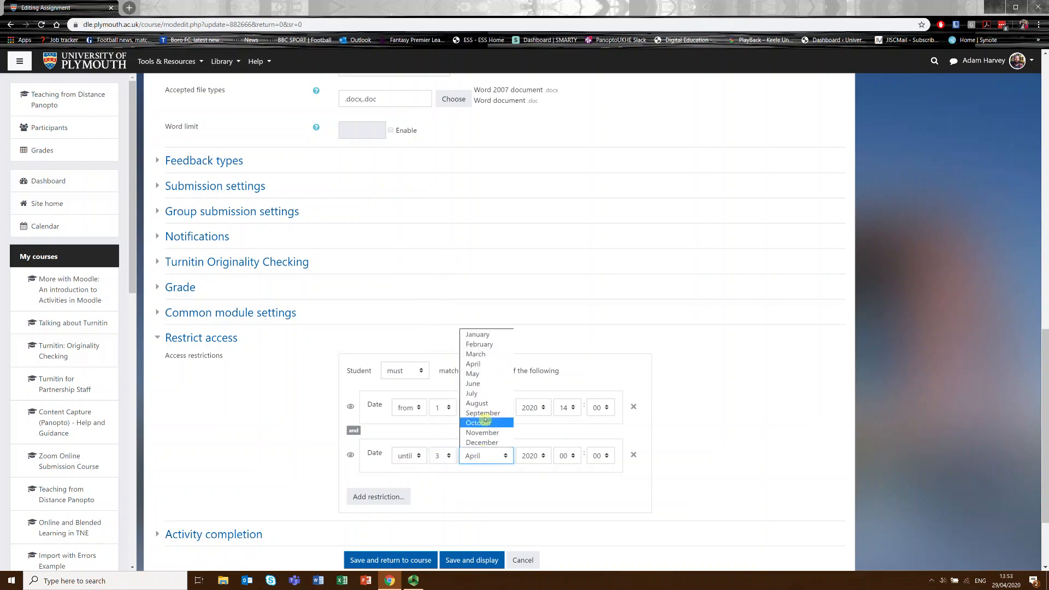
{"action": "left_click", "coordinate": [481, 373]}
{"action": "left_click", "coordinate": [563, 455]}
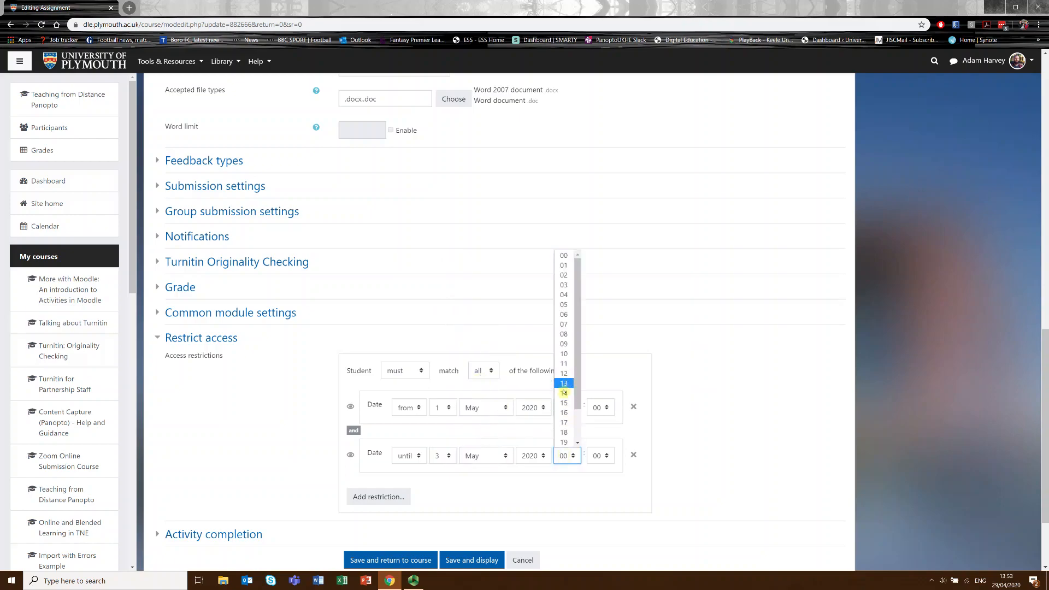
{"action": "left_click", "coordinate": [565, 394]}
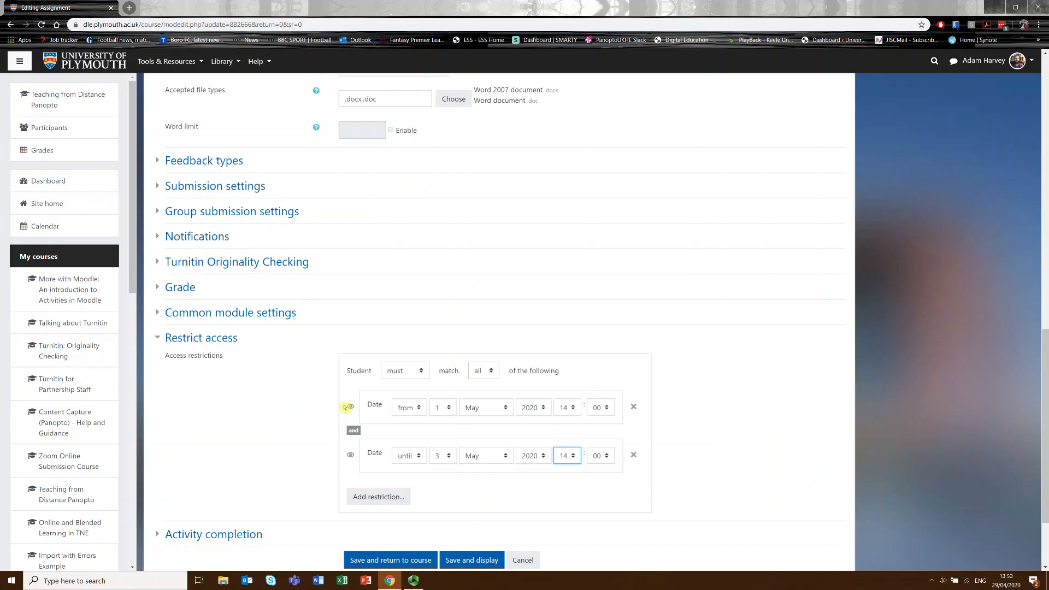
{"action": "left_click", "coordinate": [352, 408]}
{"action": "left_click", "coordinate": [387, 561]}
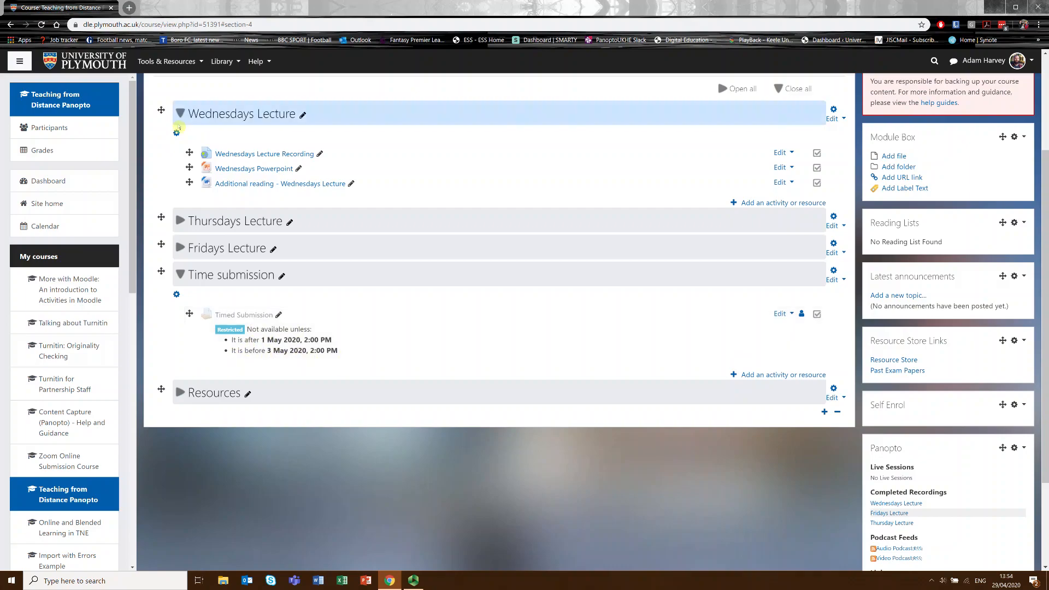
Open the participants to view the course as a student, and check the Timed Submission's availability in the Time submission section.
{"action": "left_click", "coordinate": [64, 133]}
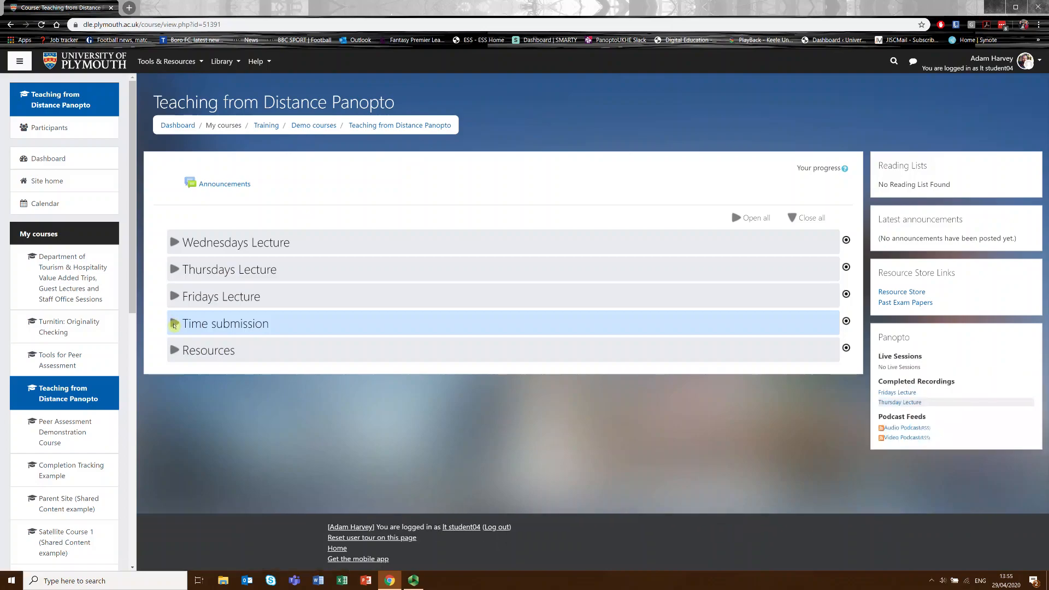
{"action": "left_click", "coordinate": [176, 325]}
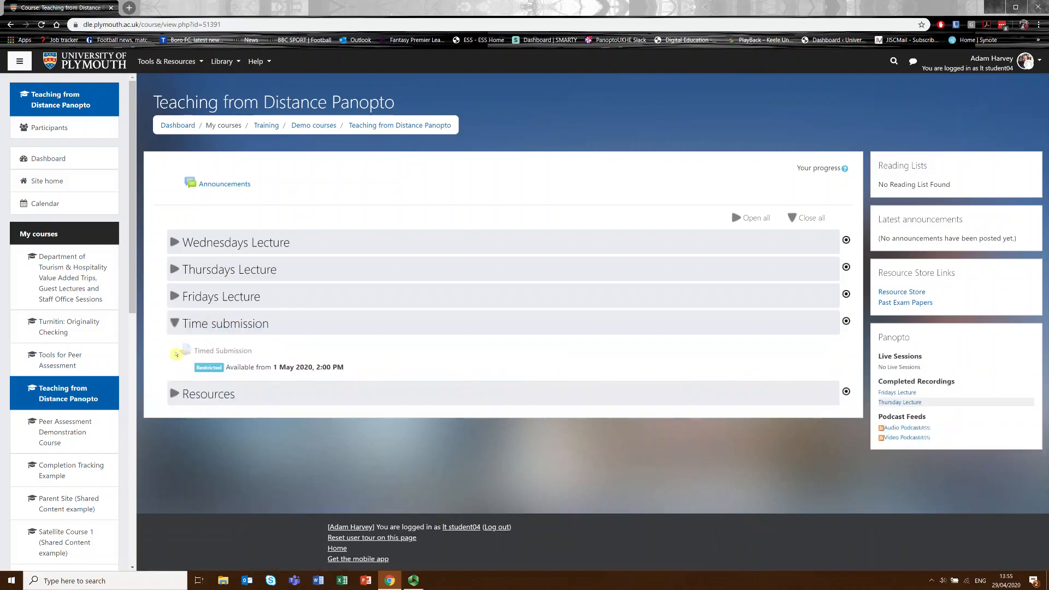
{"action": "left_click_drag", "start_coordinate": [213, 368], "coordinate": [355, 376]}
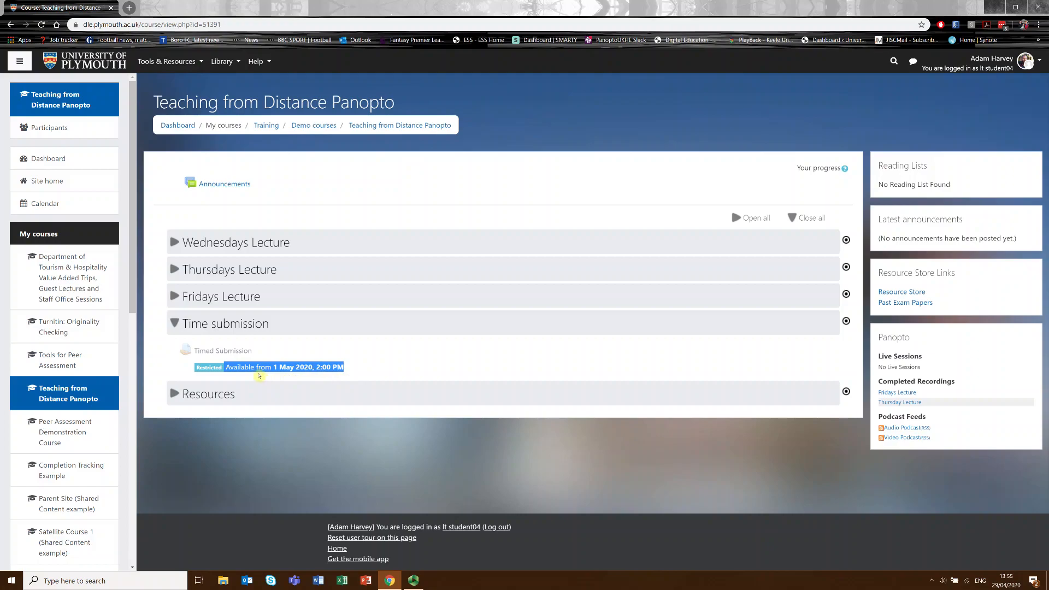
{"action": "left_click", "coordinate": [282, 356]}
{"action": "triple_click", "coordinate": [220, 352]}
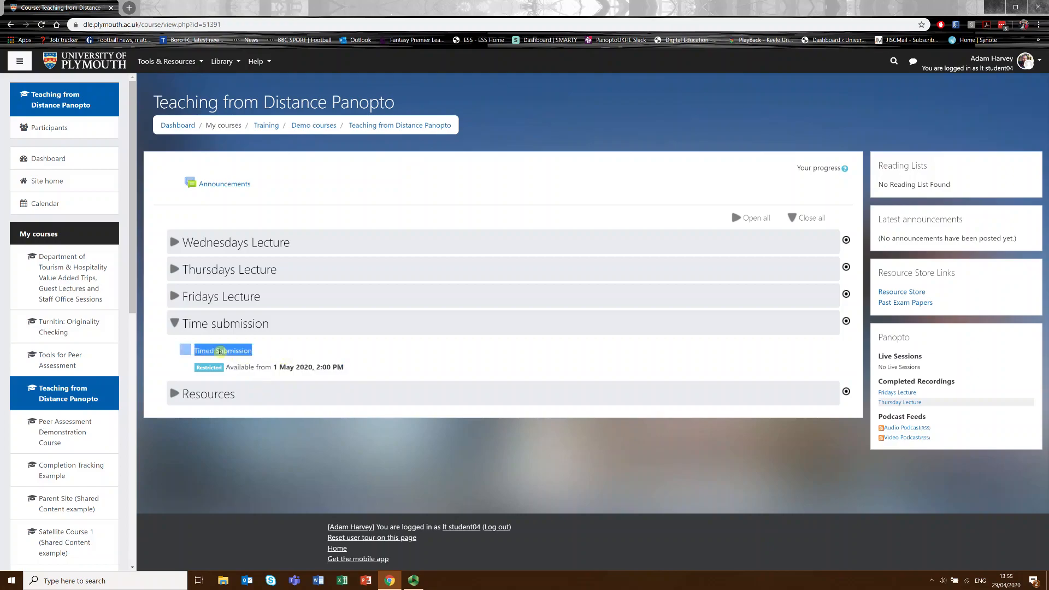
{"action": "left_click", "coordinate": [219, 351]}
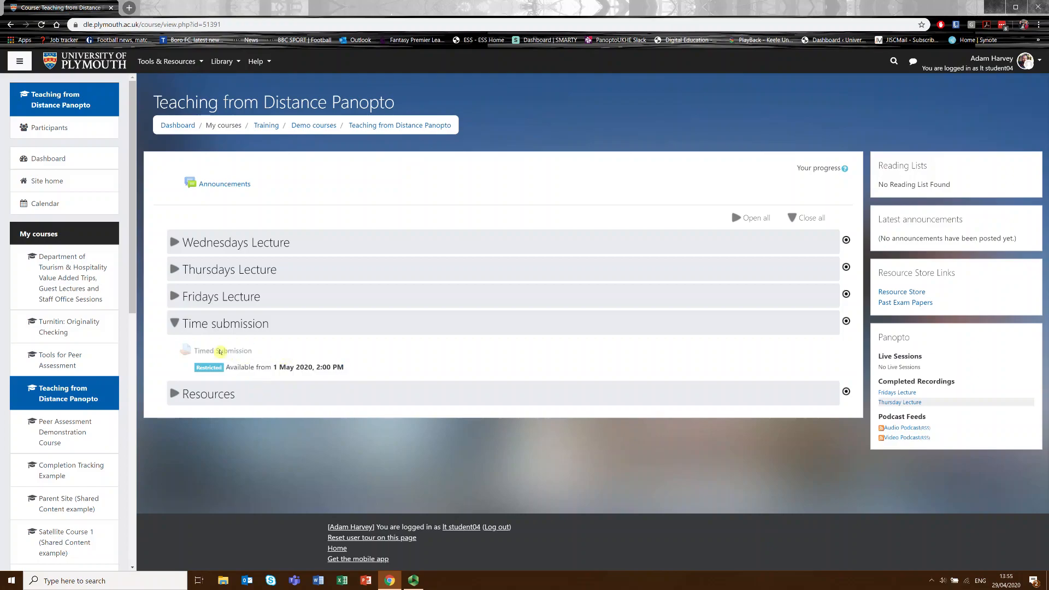